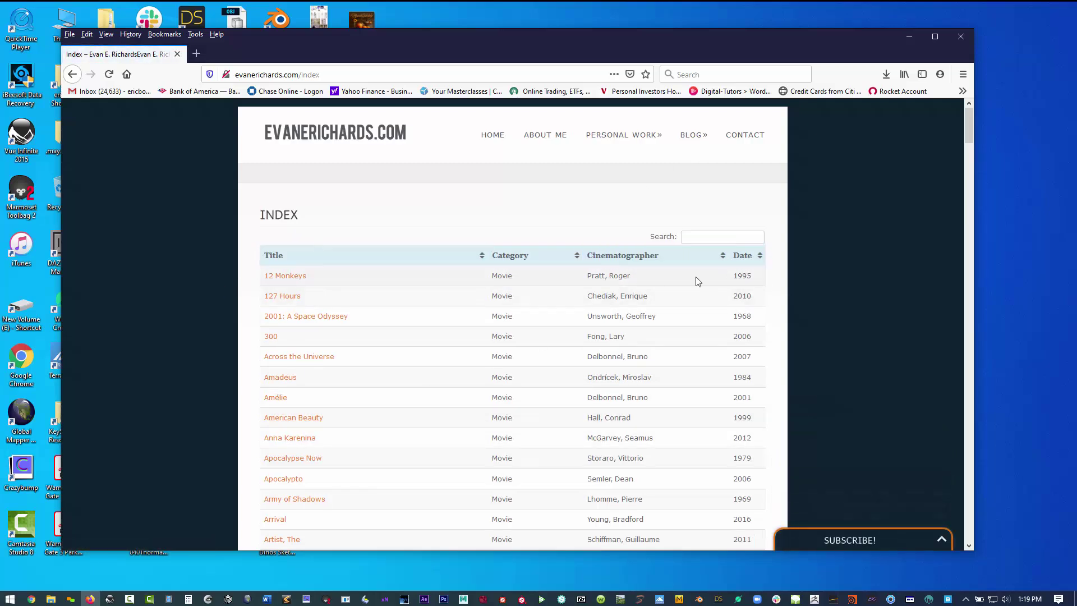
- Open the 2001: A Space Odyssey entry from the film index and browse its gallery of stills
click(312, 317)
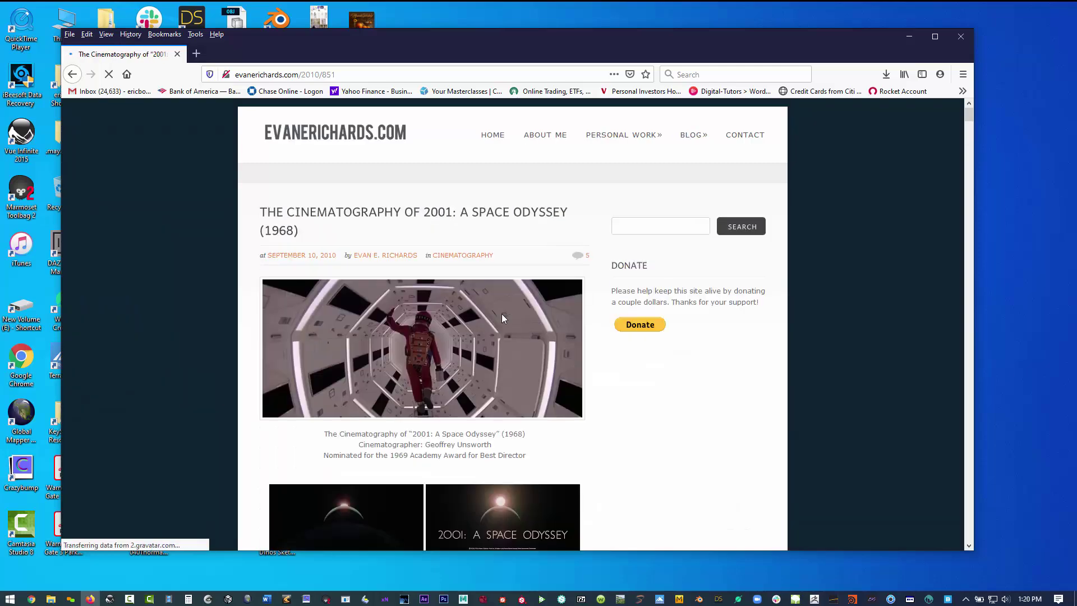
scroll(451, 296, down, 3)
scroll(451, 295, down, 9)
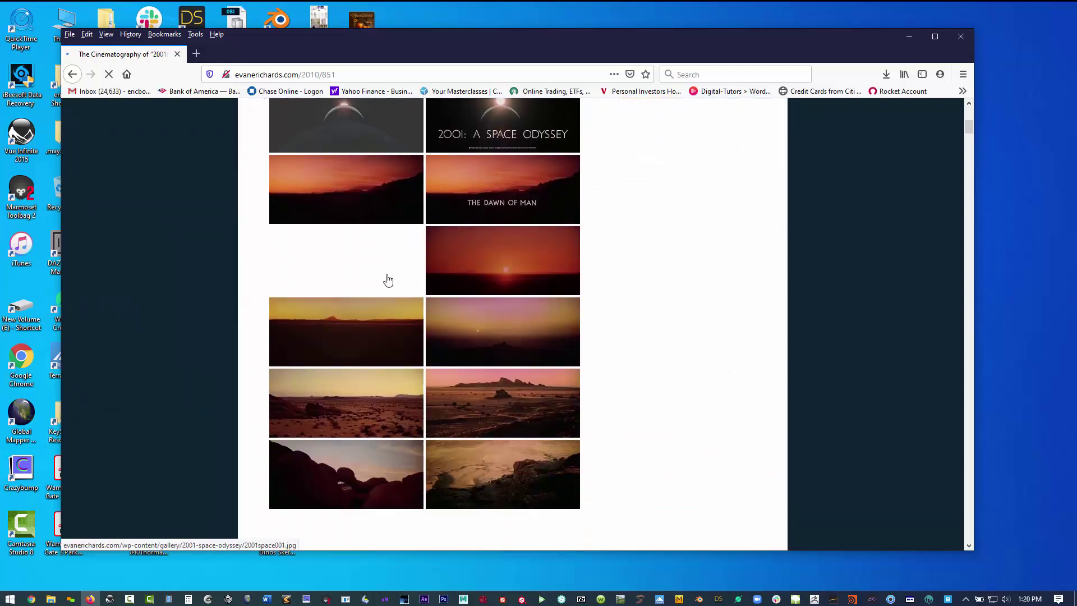
scroll(424, 336, down, 10)
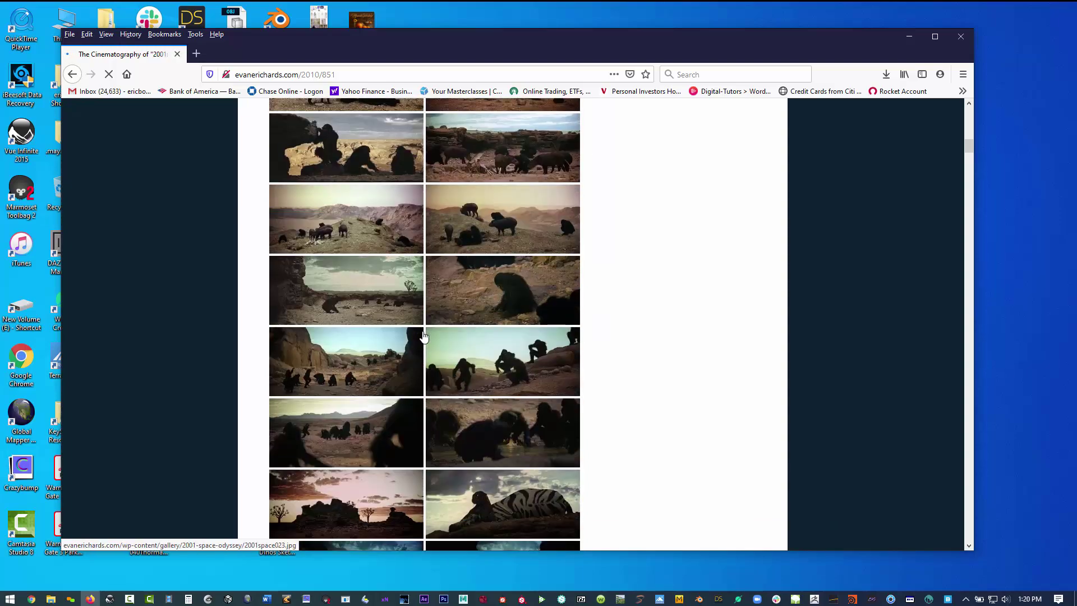
scroll(424, 335, down, 15)
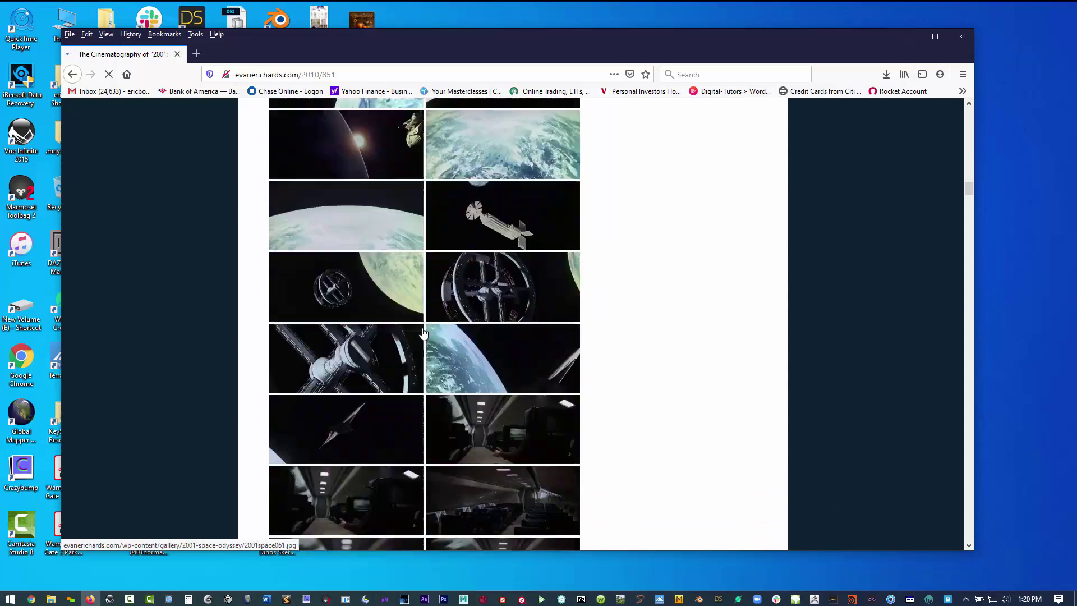
scroll(423, 332, down, 10)
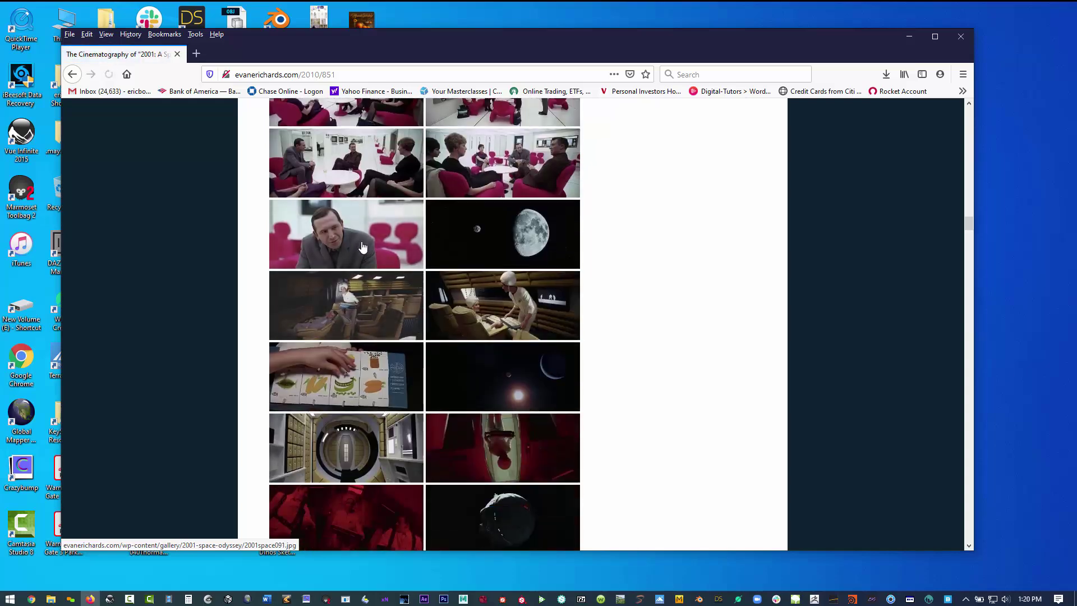
- Enlarge the still of the man in the grey suit and page forward to the still of the glowing sun and planet
click(361, 243)
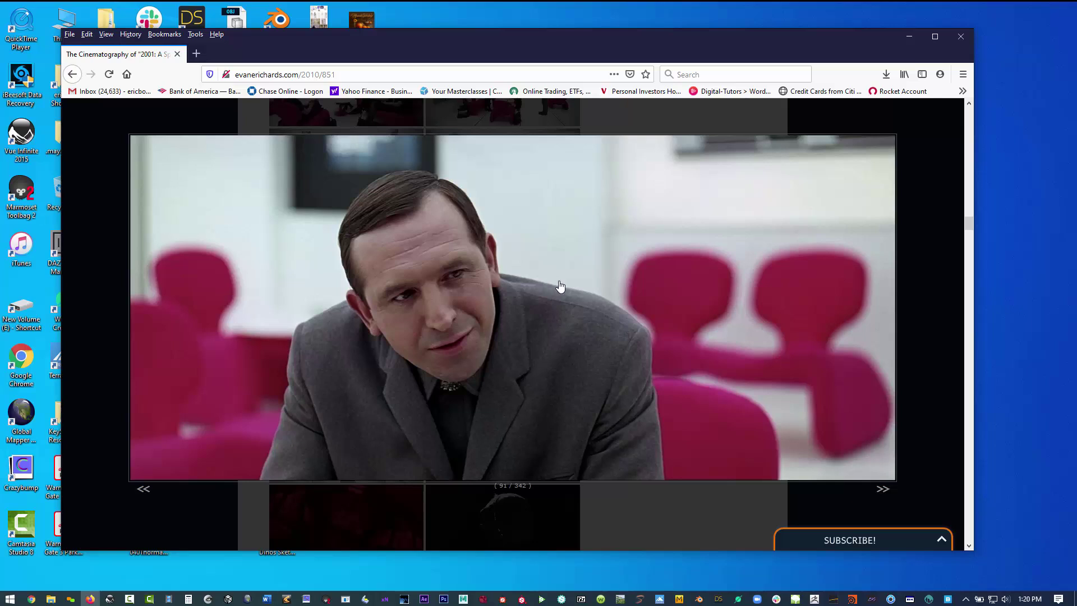
click(884, 489)
click(884, 489)
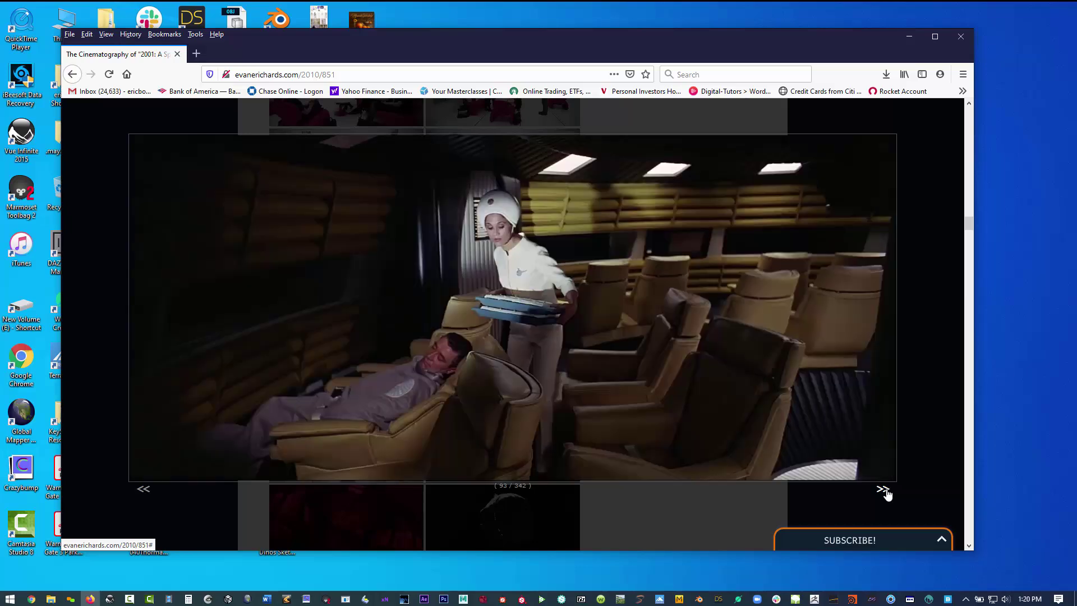
click(884, 489)
click(884, 489)
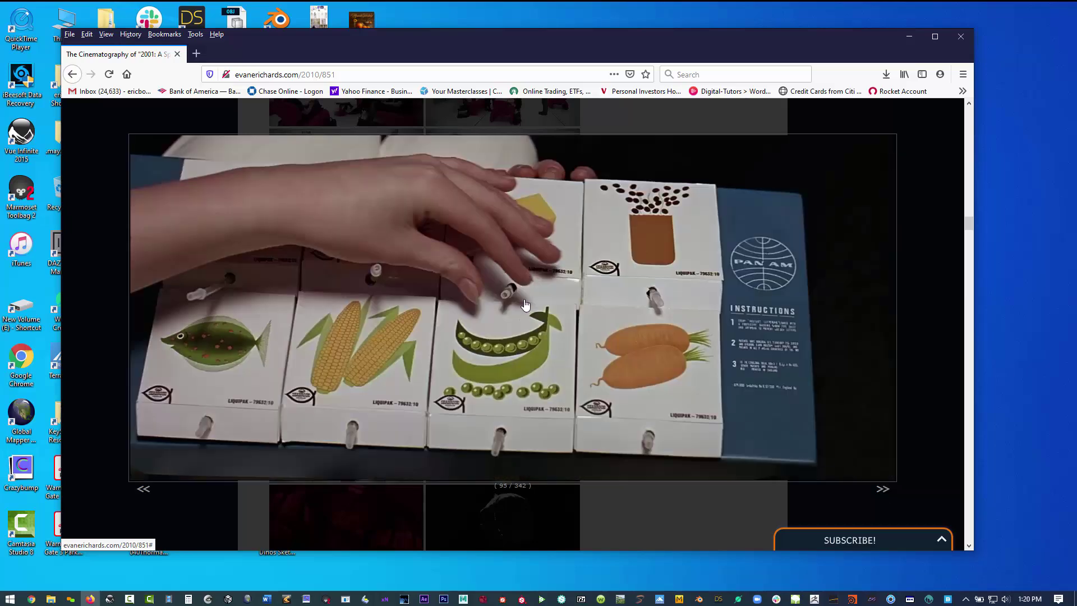
right_click(525, 302)
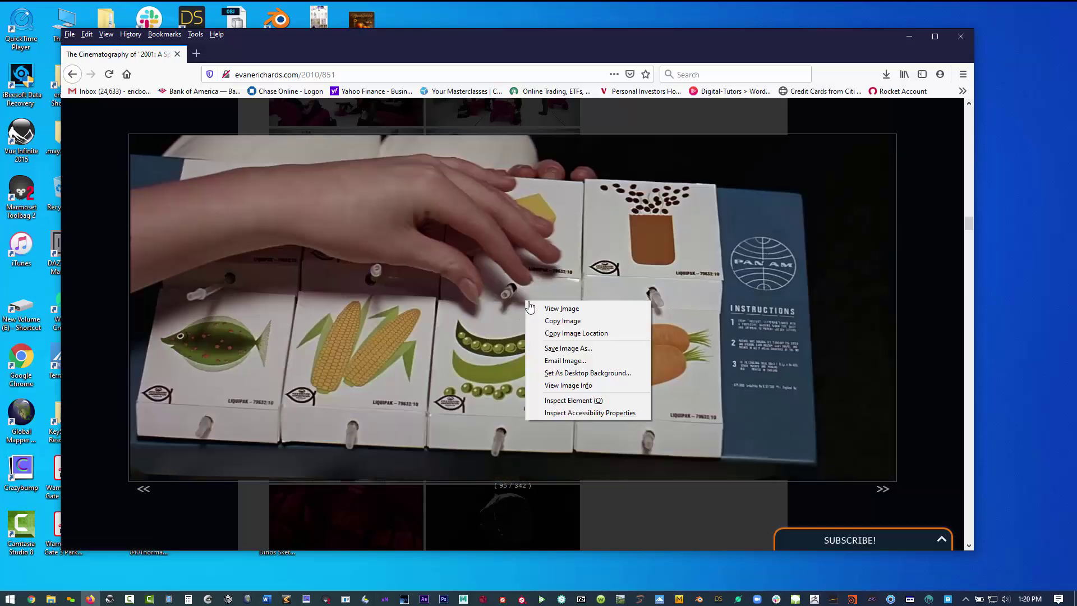
click(882, 489)
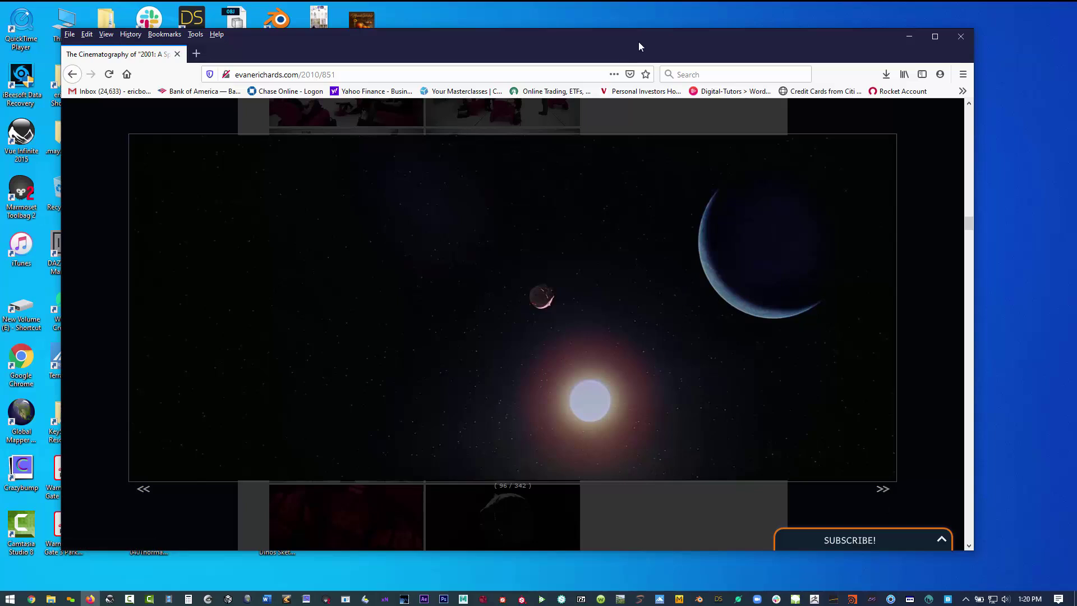
drag(639, 46, 644, 49)
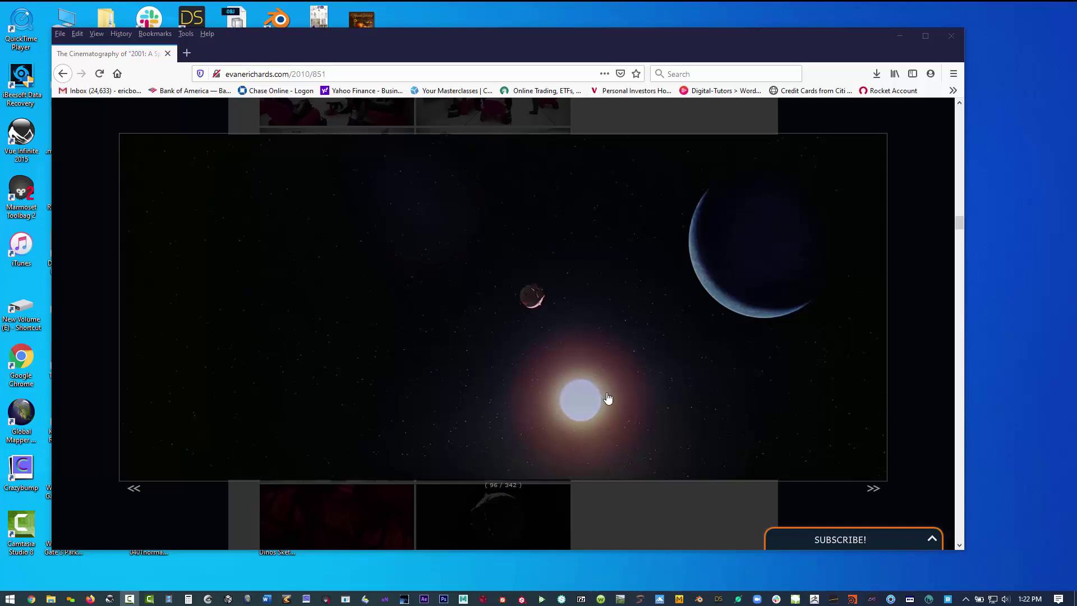
click(916, 216)
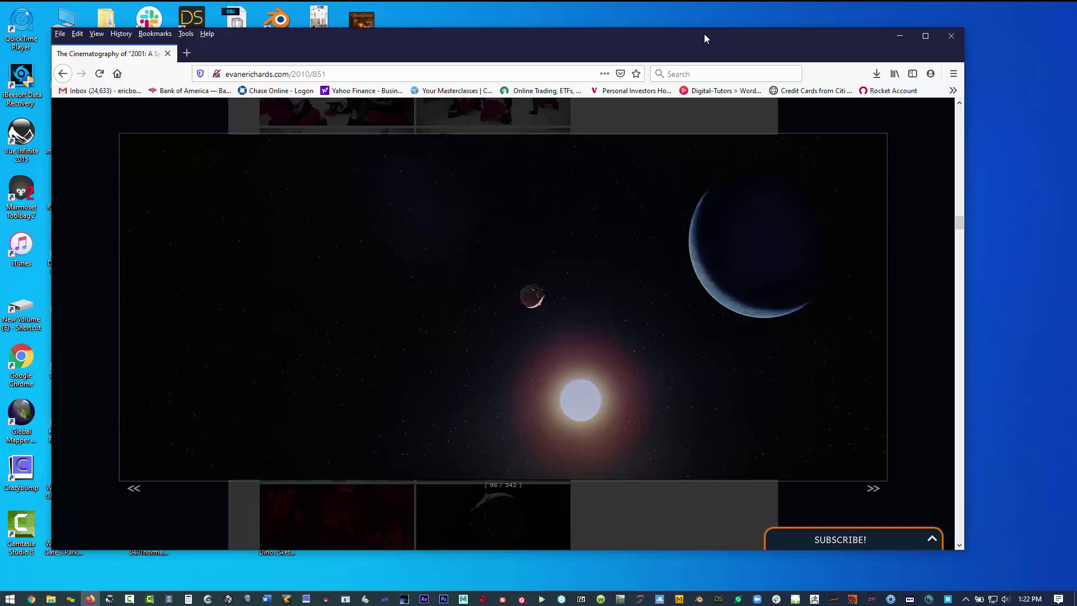
mouse_move(703, 39)
mouse_down()
mouse_move(716, 30)
mouse_move(706, 34)
mouse_up()
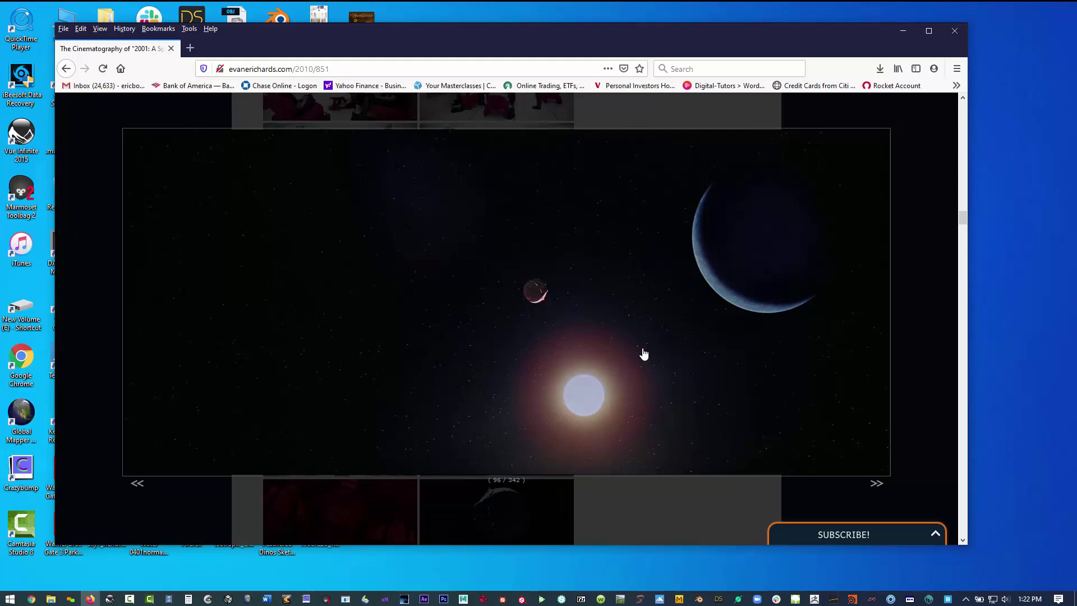
- Switch to Photoshop, arrange the document window with the Layers panel beside it, and bring Layer 59 into view
click(443, 599)
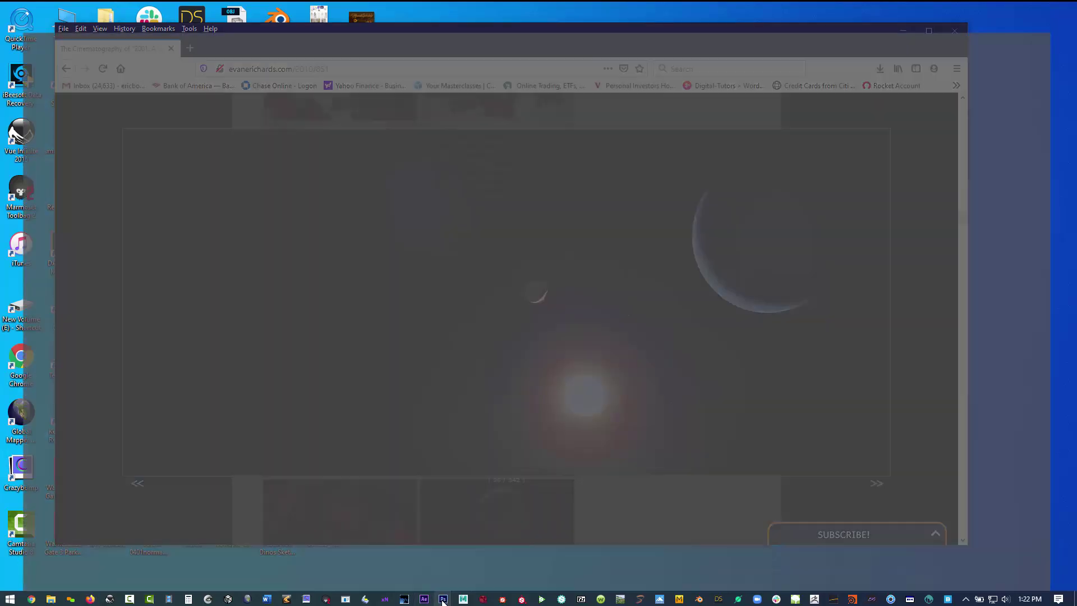
drag(528, 95, 527, 75)
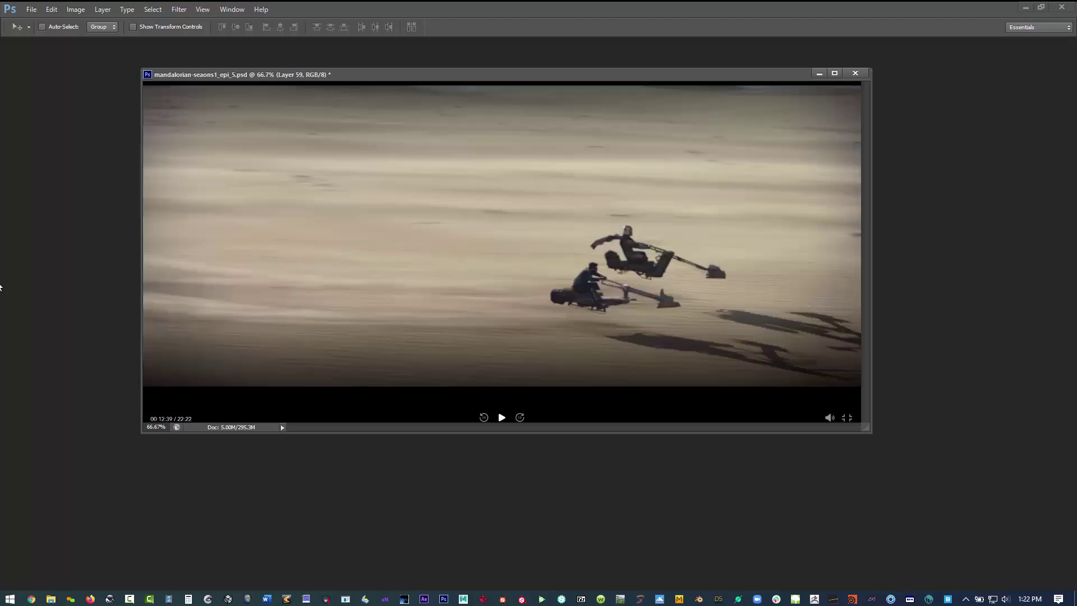
drag(1, 34, 993, 58)
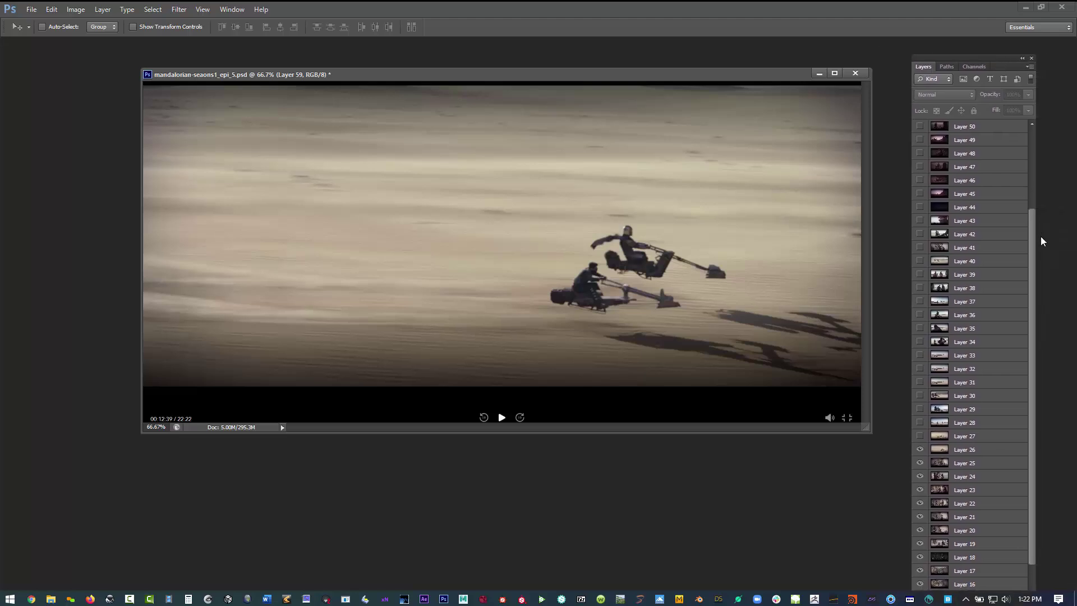
drag(1032, 230, 1038, 134)
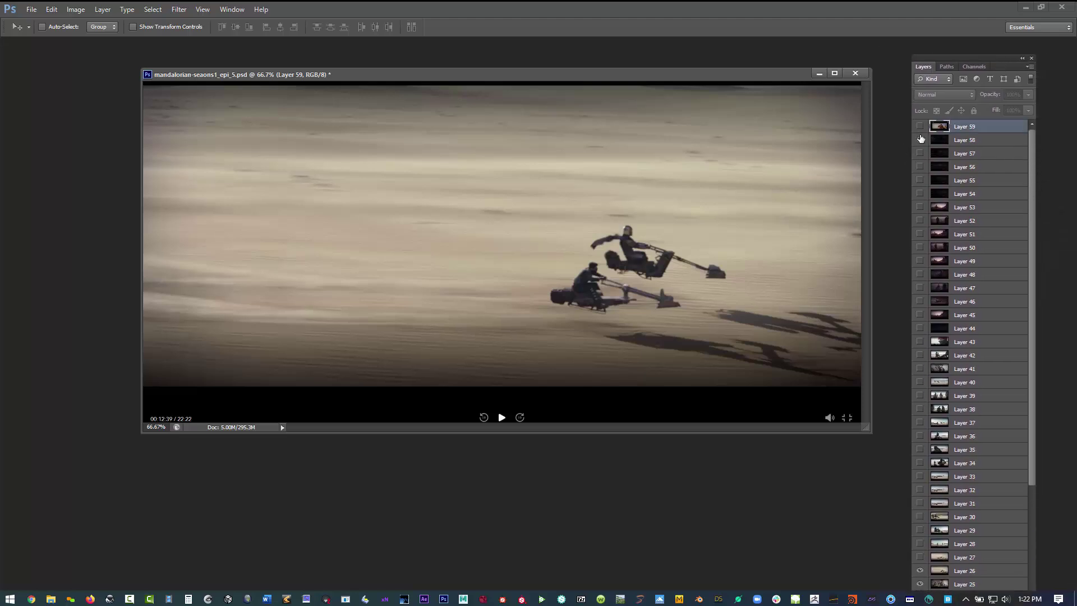
- Preview Layers 58 to 56 through their visibility, hide Layers 58 and 57 again, and show Layer 59
drag(919, 139, 922, 184)
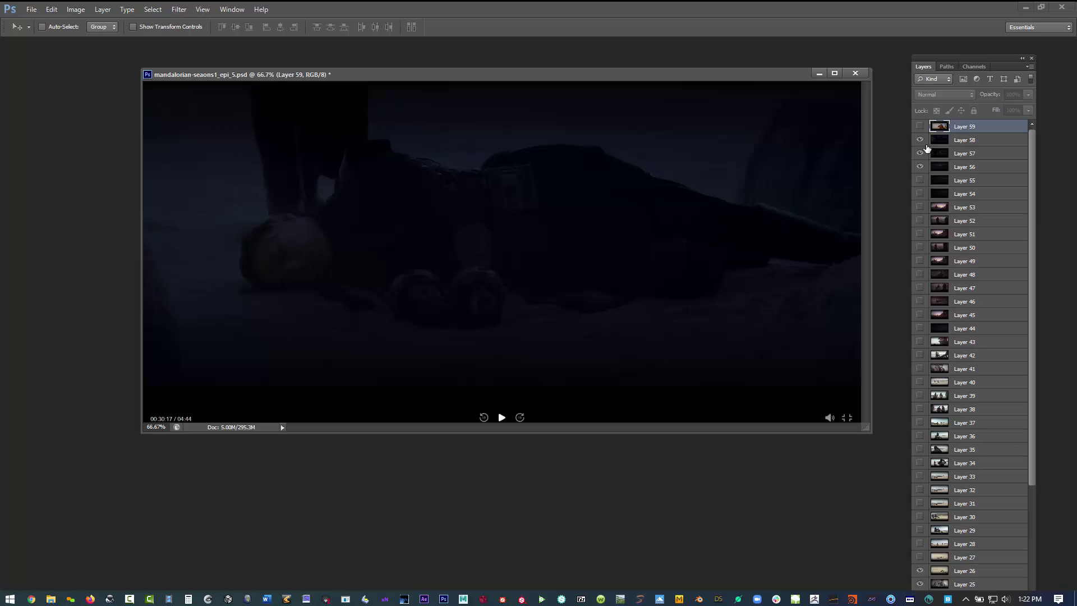
click(920, 139)
click(919, 153)
click(920, 126)
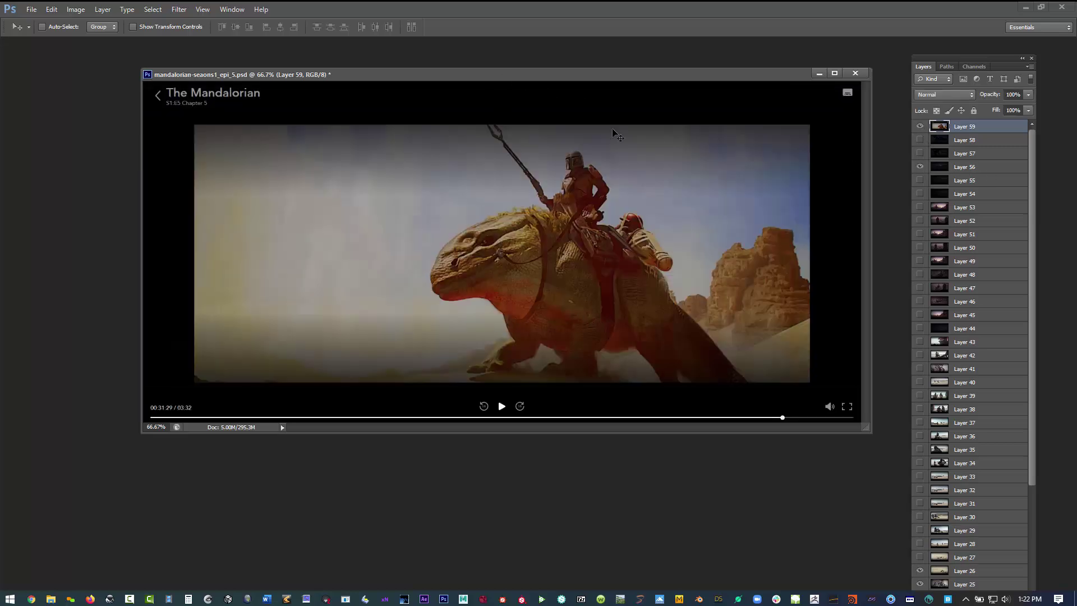
click(29, 10)
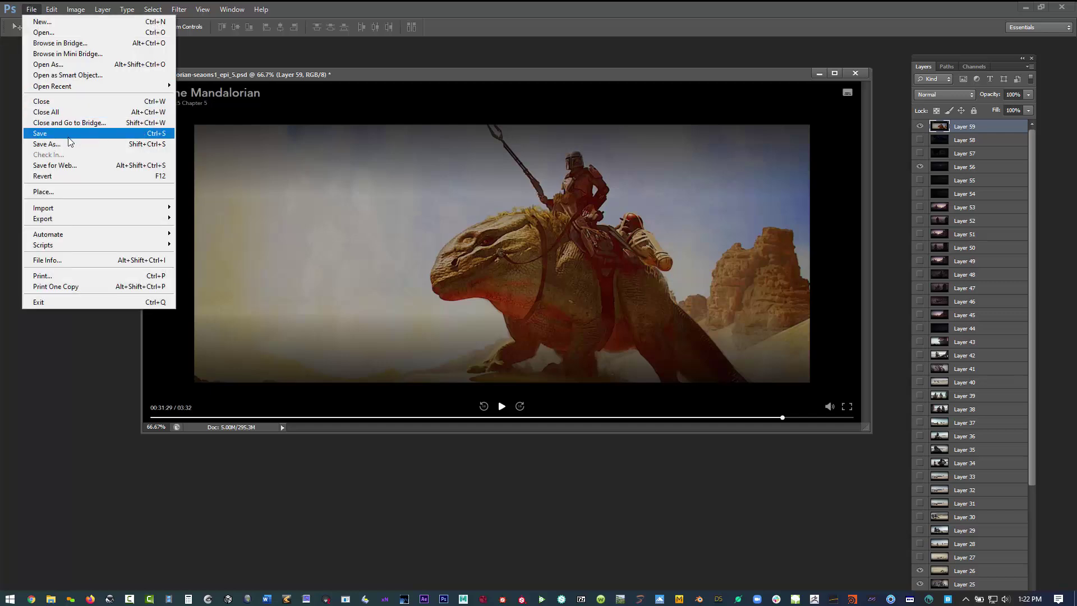
click(687, 68)
drag(688, 69, 662, 78)
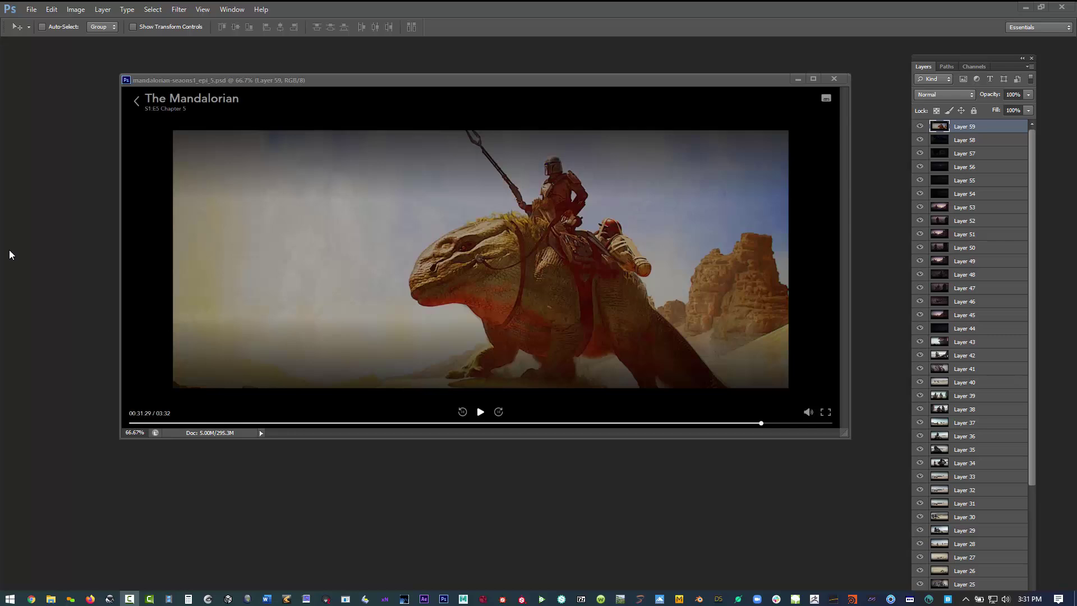
- Try the Export Layers To Files script with JPEG as the file type and cancel the export
click(31, 10)
click(31, 10)
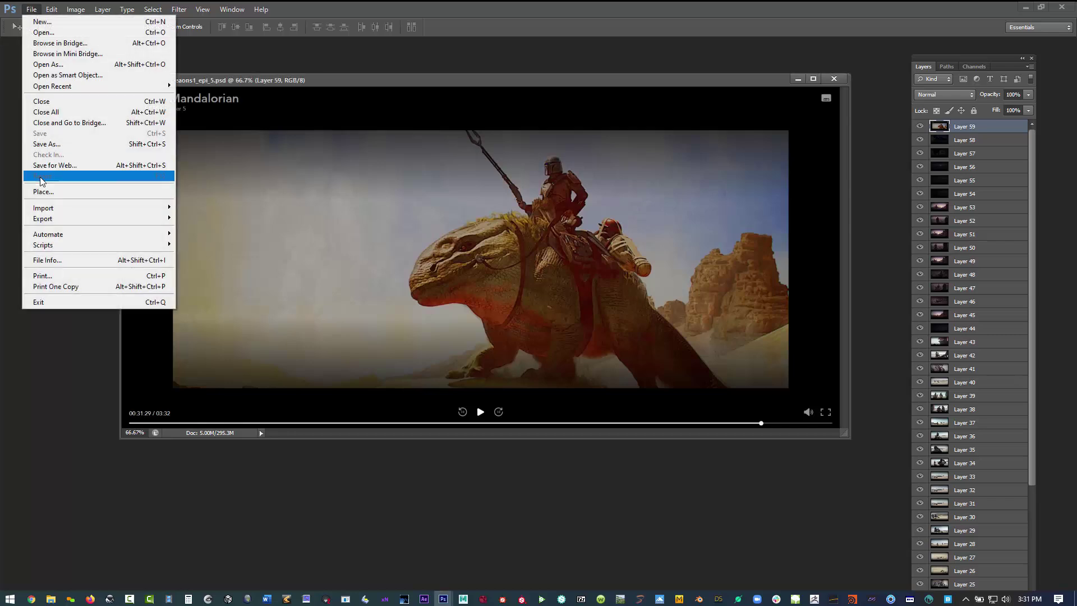
mouse_move(70, 245)
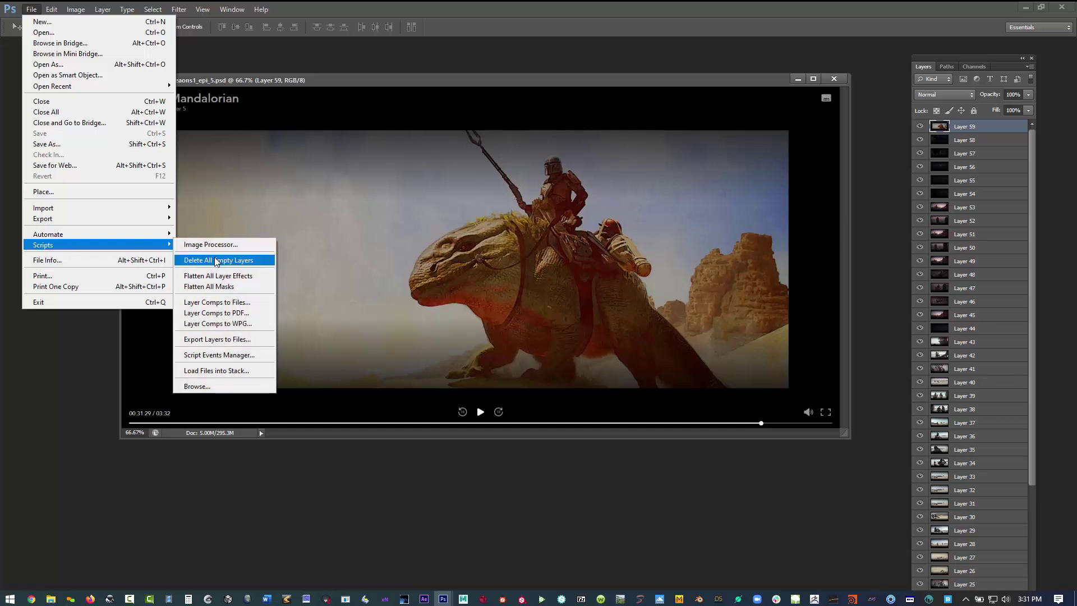
click(210, 339)
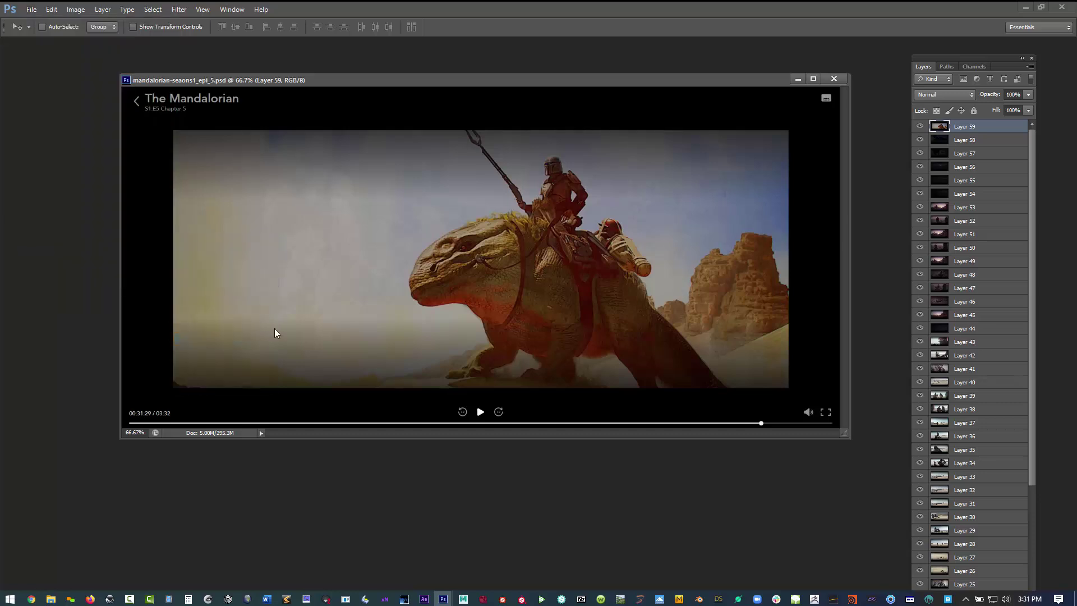
drag(507, 176, 416, 230)
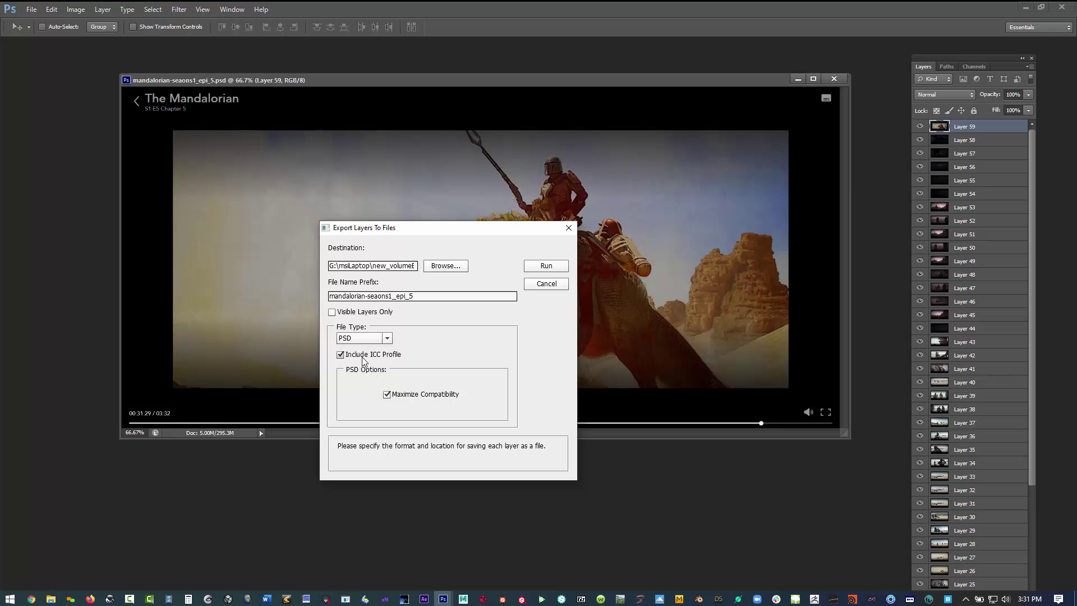
click(376, 337)
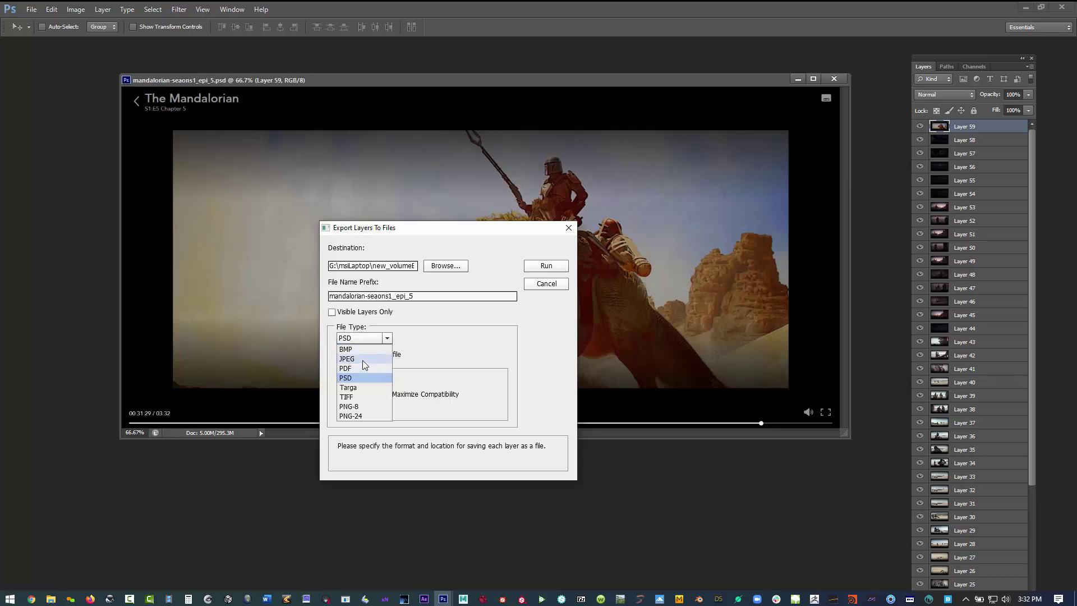
click(384, 359)
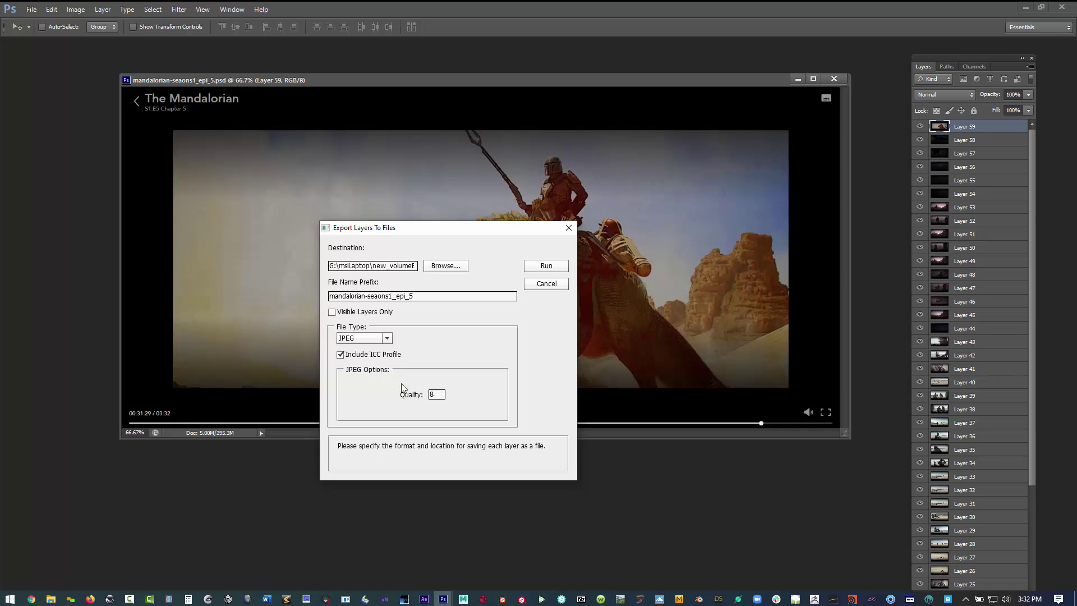
click(357, 339)
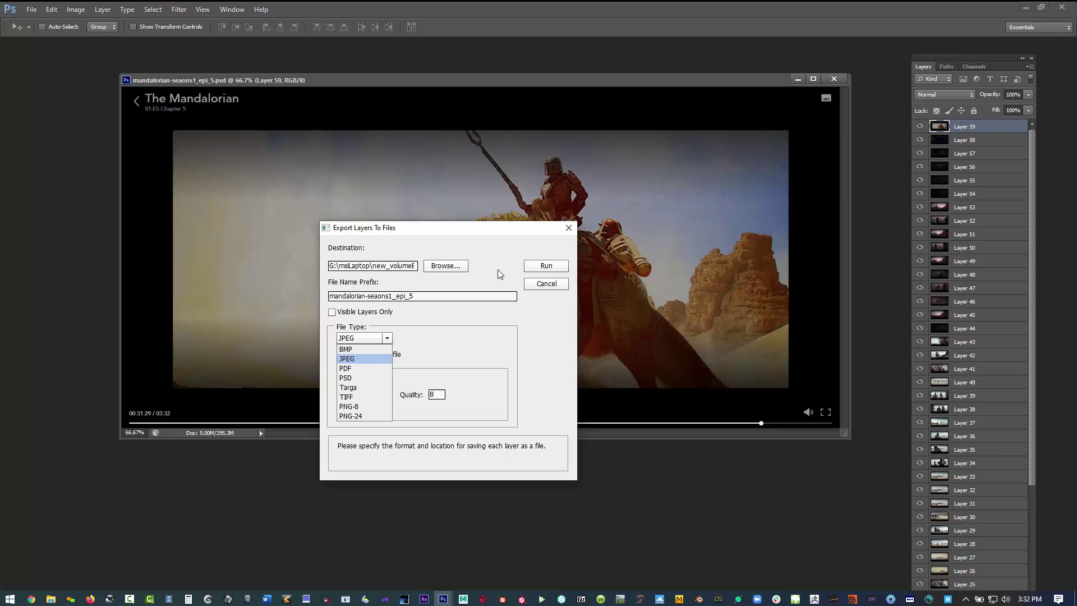
click(35, 10)
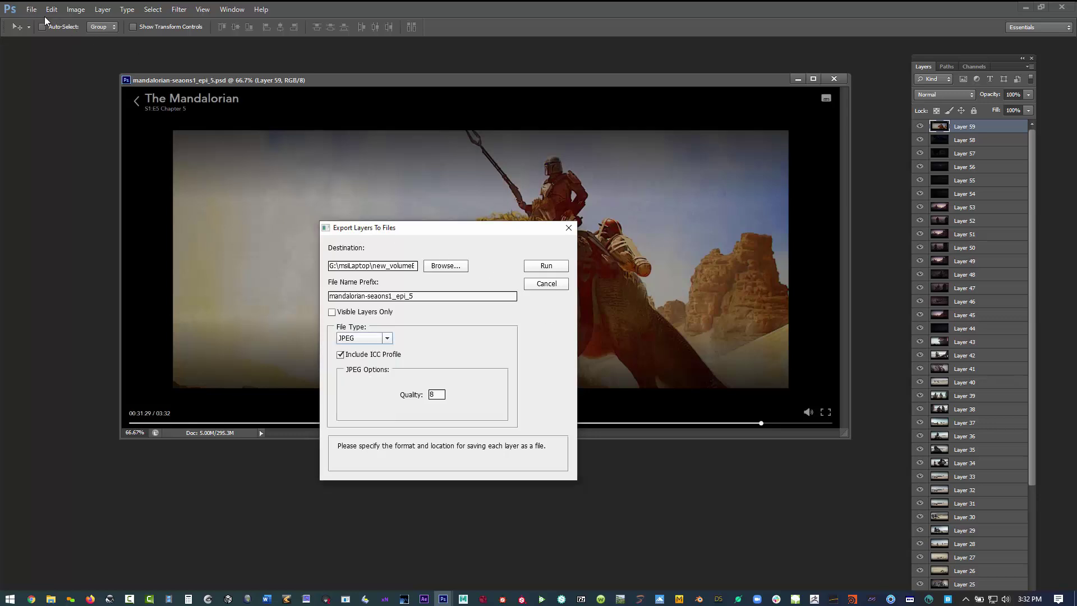
click(553, 284)
click(31, 10)
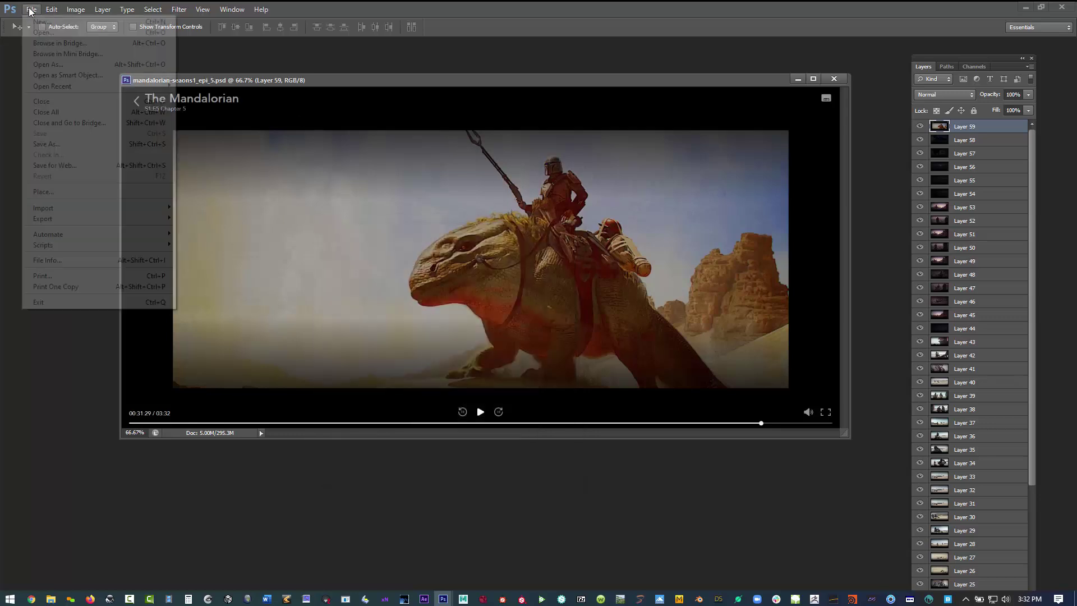
click(234, 50)
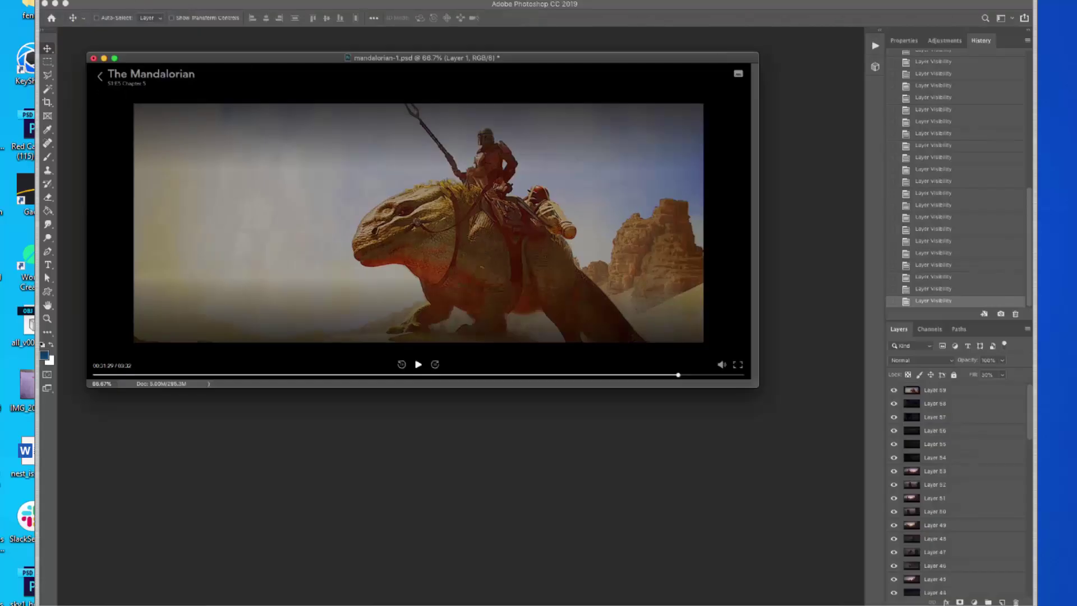
- Run the Export Layers To Files.jsx script from the Presets/Scripts folder of the Adobe Photoshop CC 2019 application folder
click(135, 1)
mouse_move(214, 223)
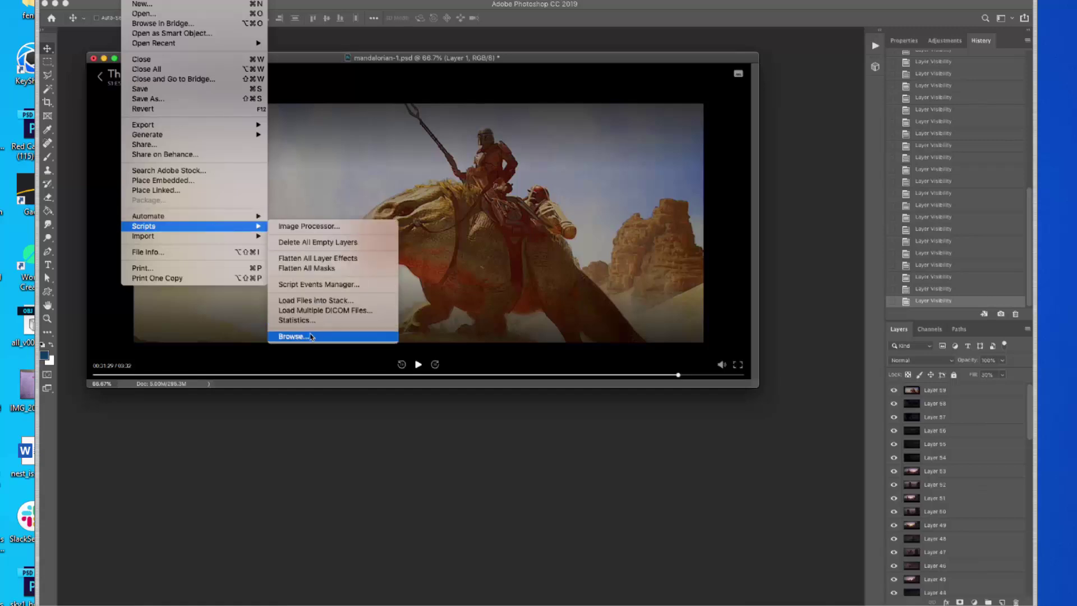
click(311, 336)
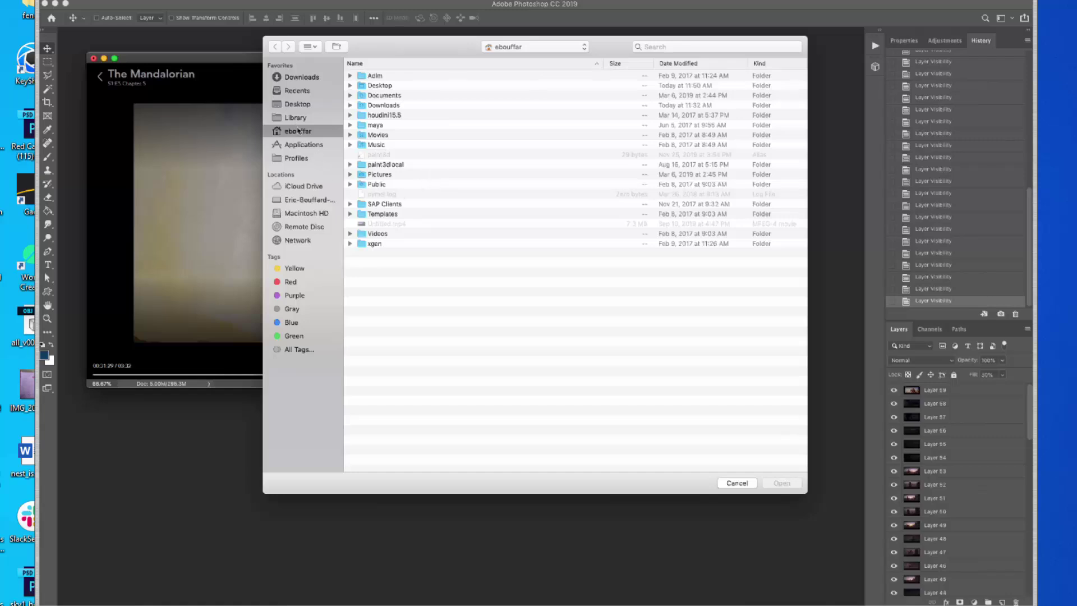
click(300, 144)
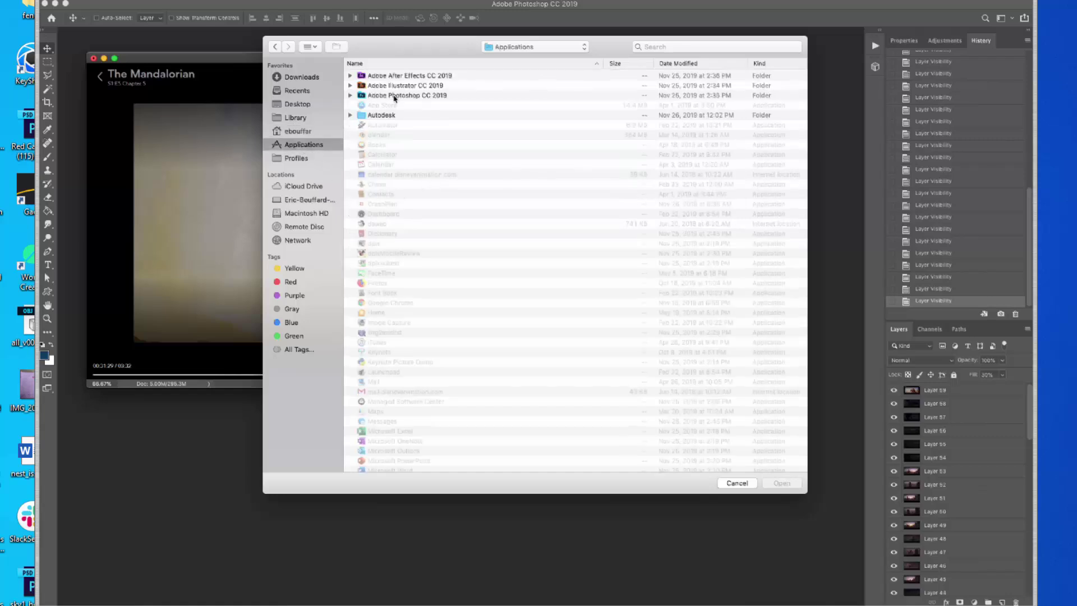
double_click(394, 96)
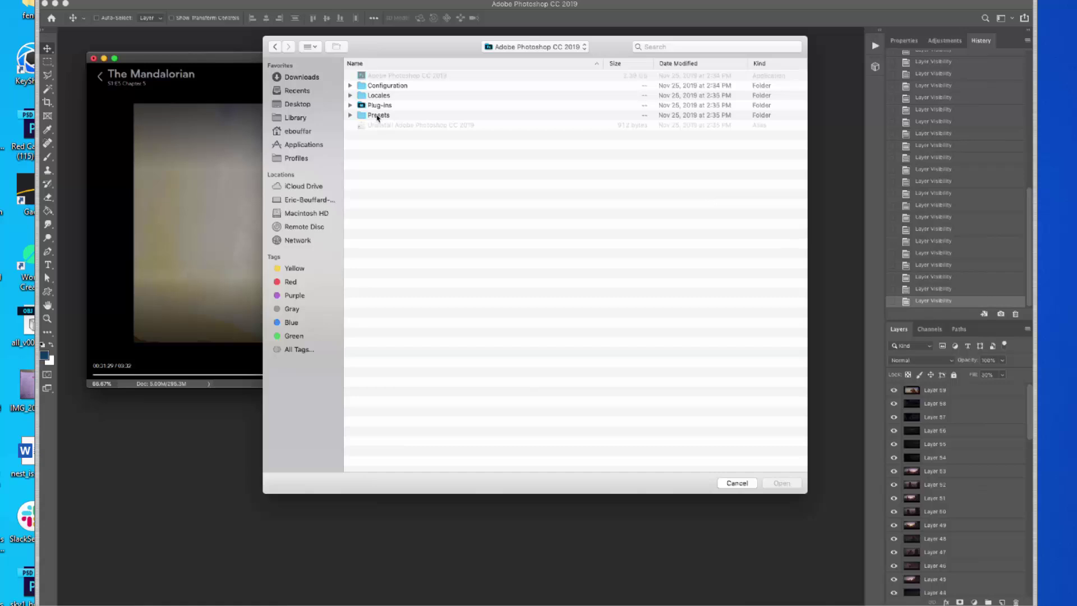
click(364, 116)
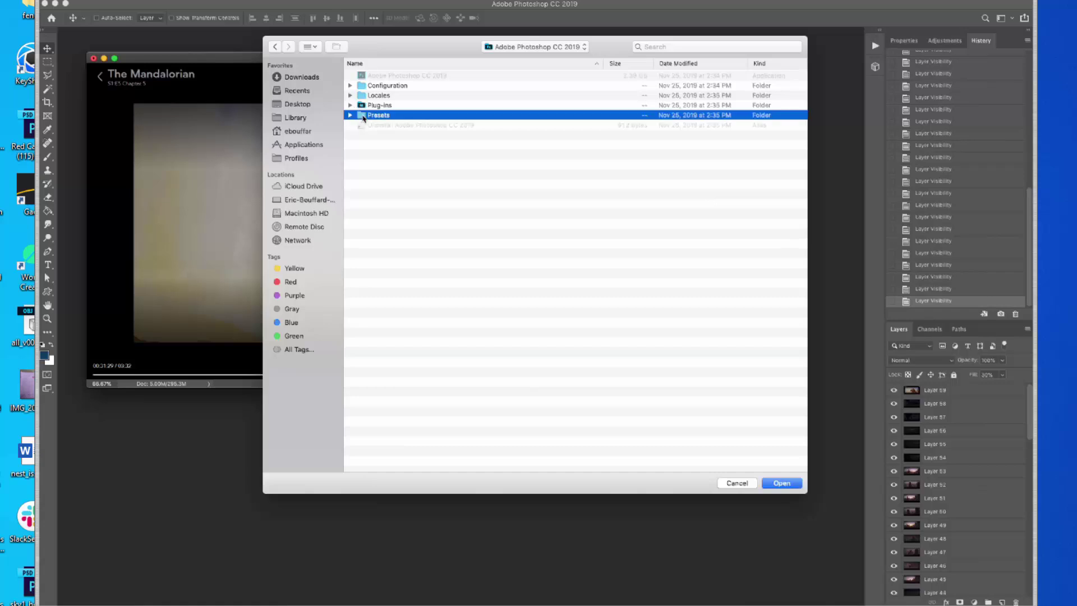
double_click(363, 116)
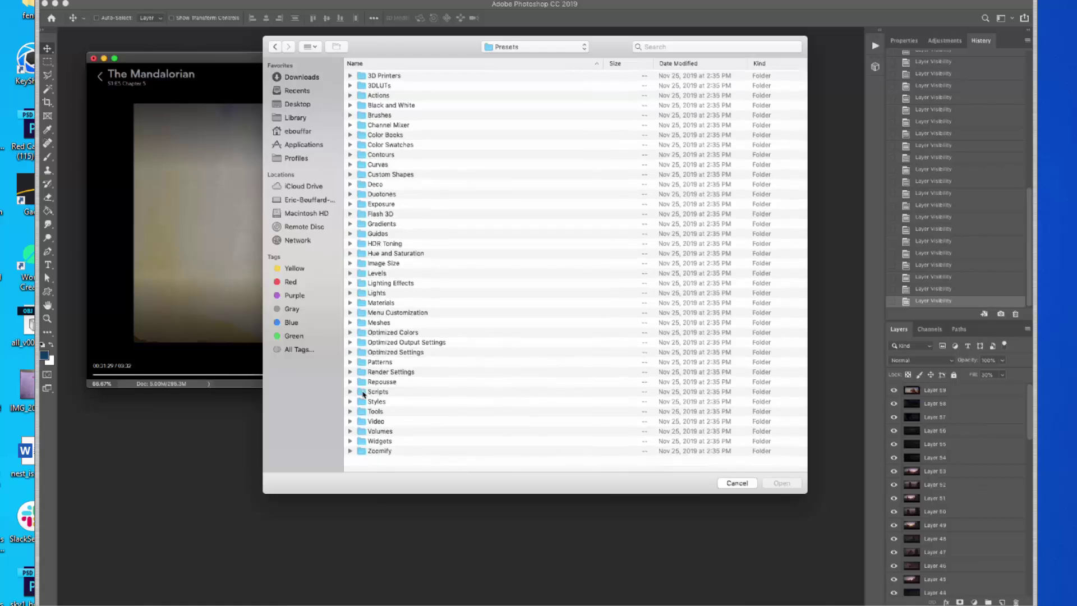
double_click(364, 393)
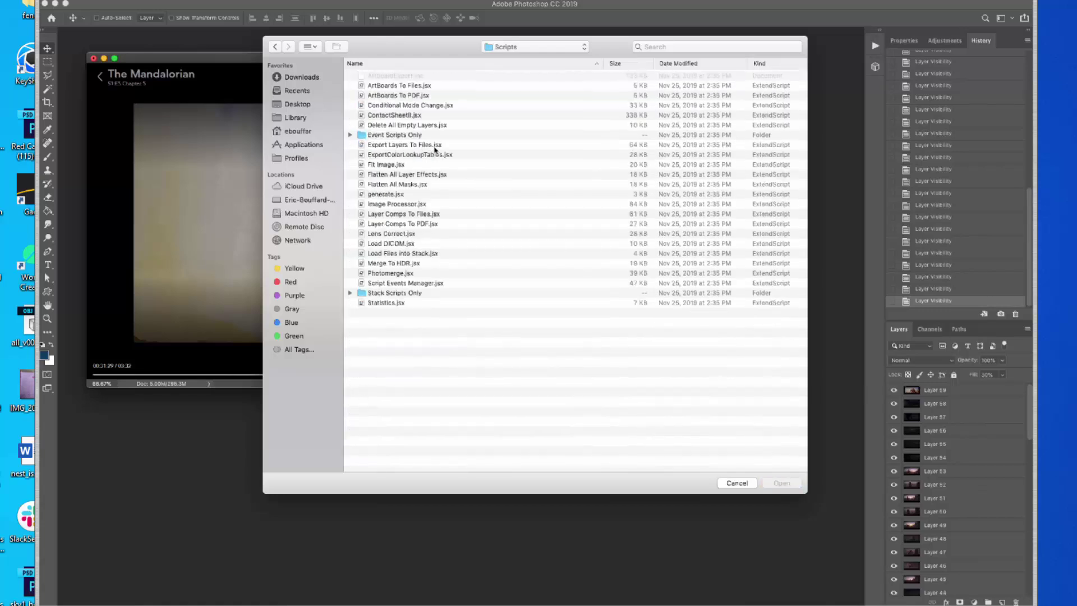
click(418, 146)
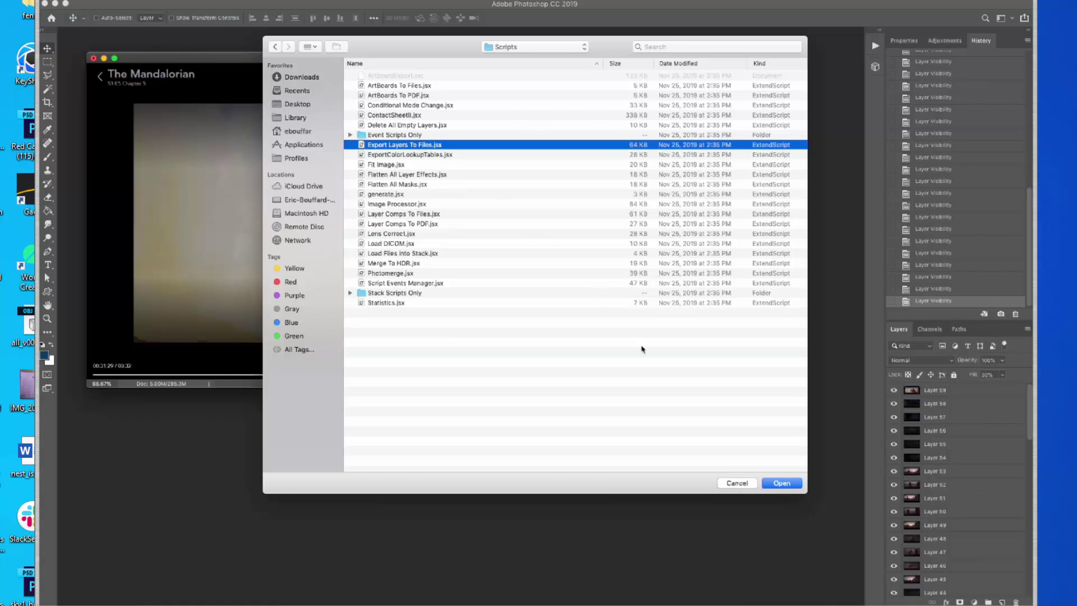
click(780, 482)
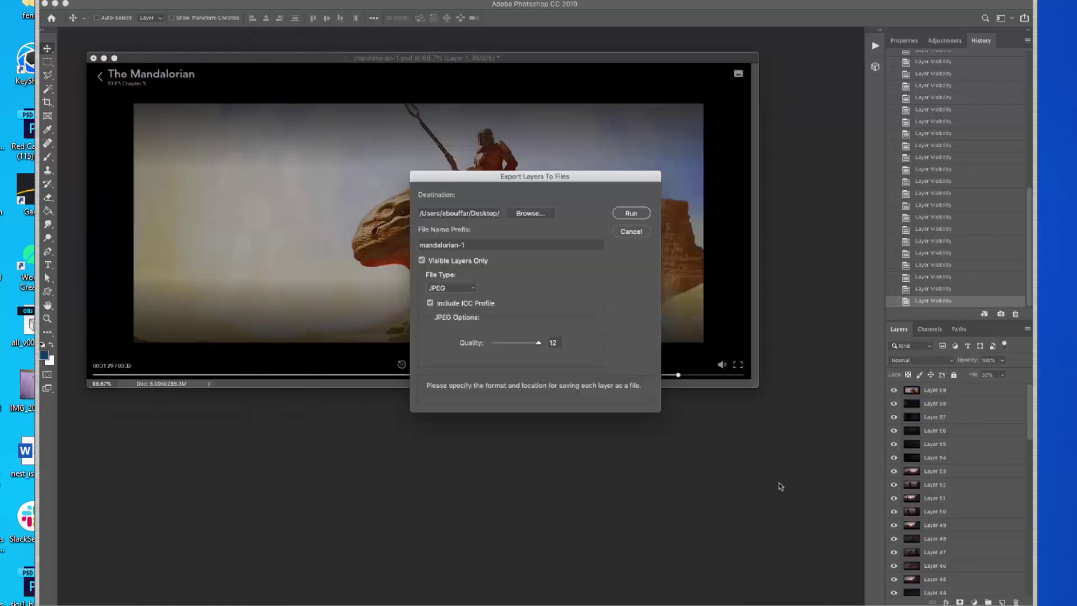
- Create a new folder named test inside LOCAL_WORK and choose it as the export destination
click(522, 214)
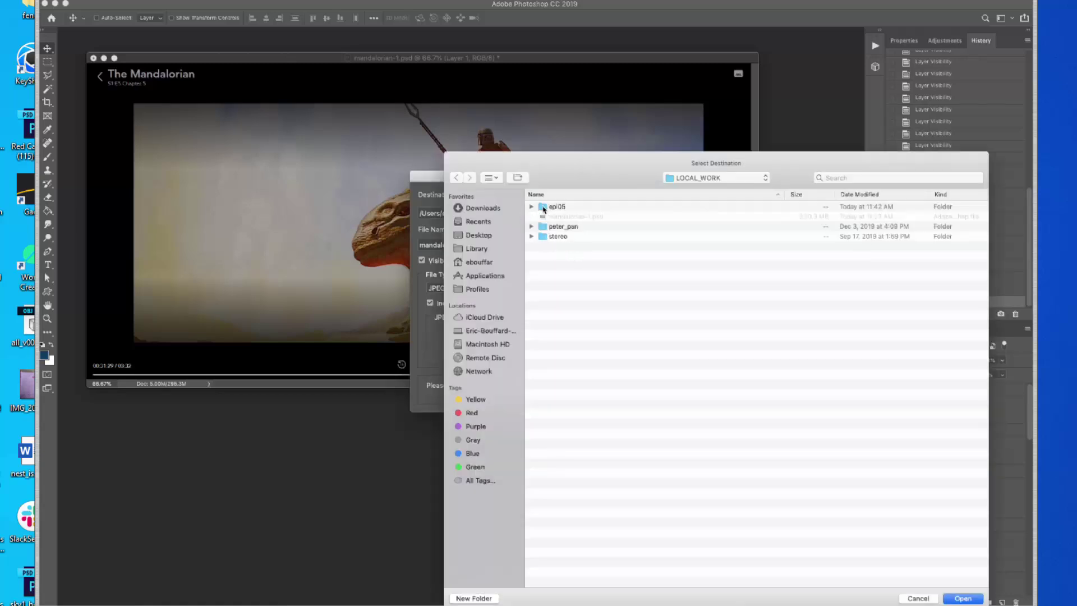
click(579, 298)
click(486, 598)
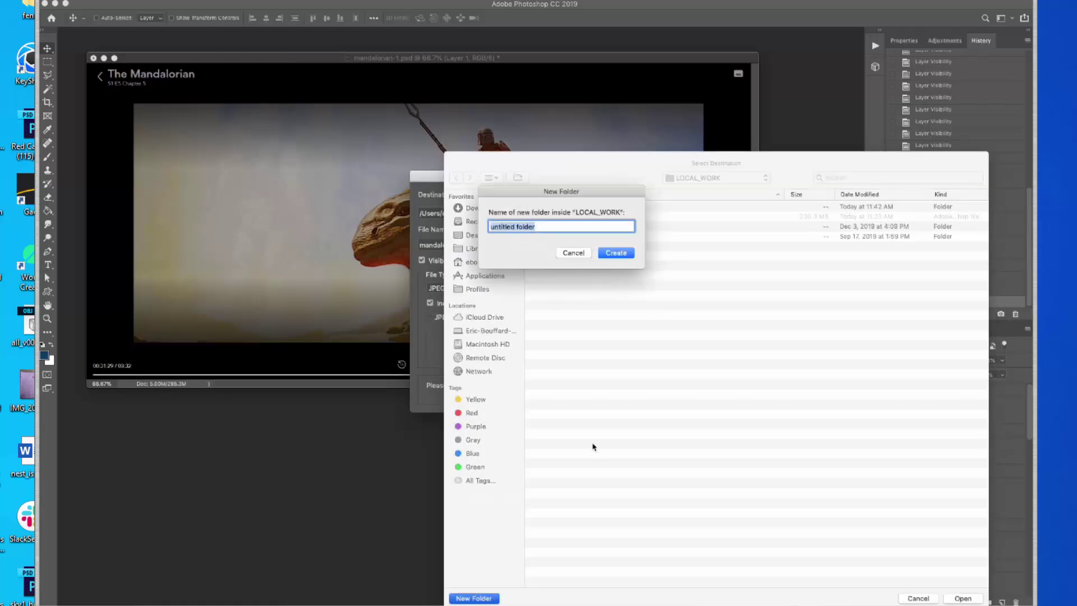
text(test)
click(622, 253)
click(962, 598)
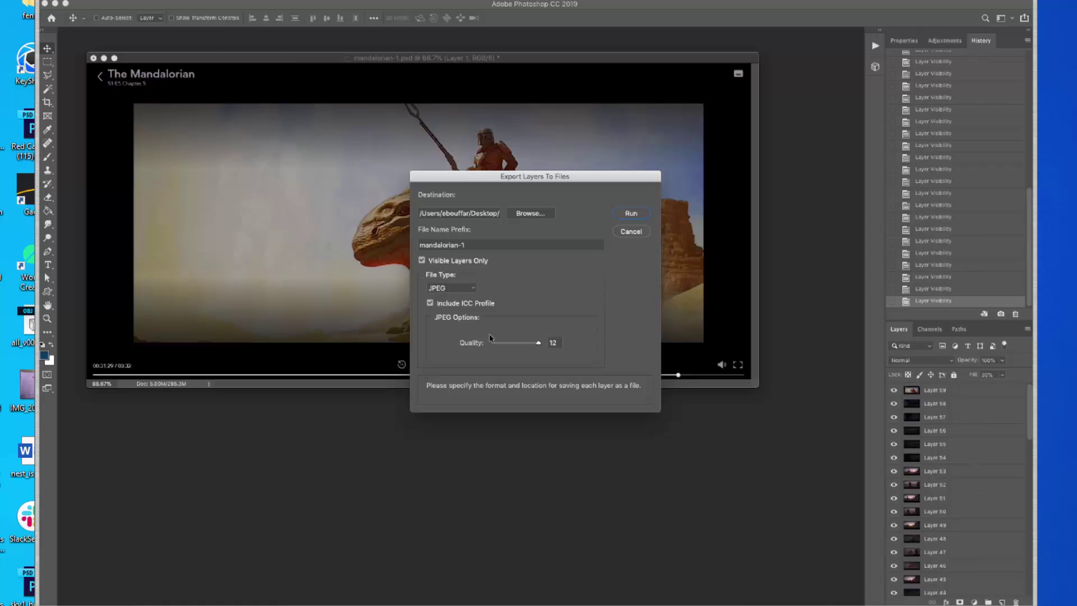
- Export the visible layers as JPEG files at quality 12 with the mandalorian-1 prefix and the ICC profile included
mouse_move(539, 343)
mouse_down()
mouse_move(519, 344)
mouse_move(544, 344)
mouse_up()
click(474, 286)
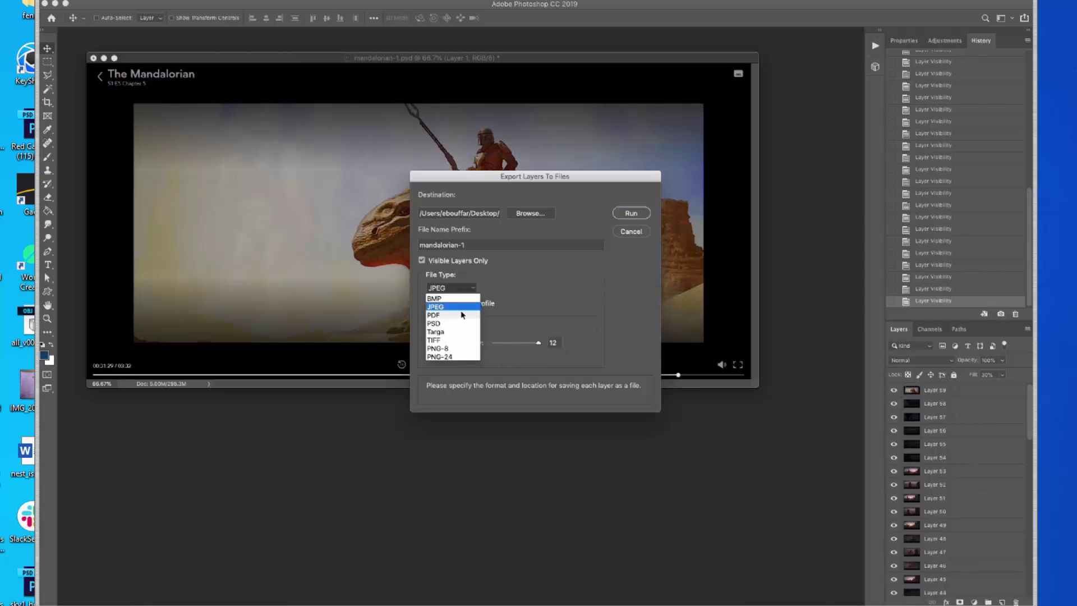
click(462, 310)
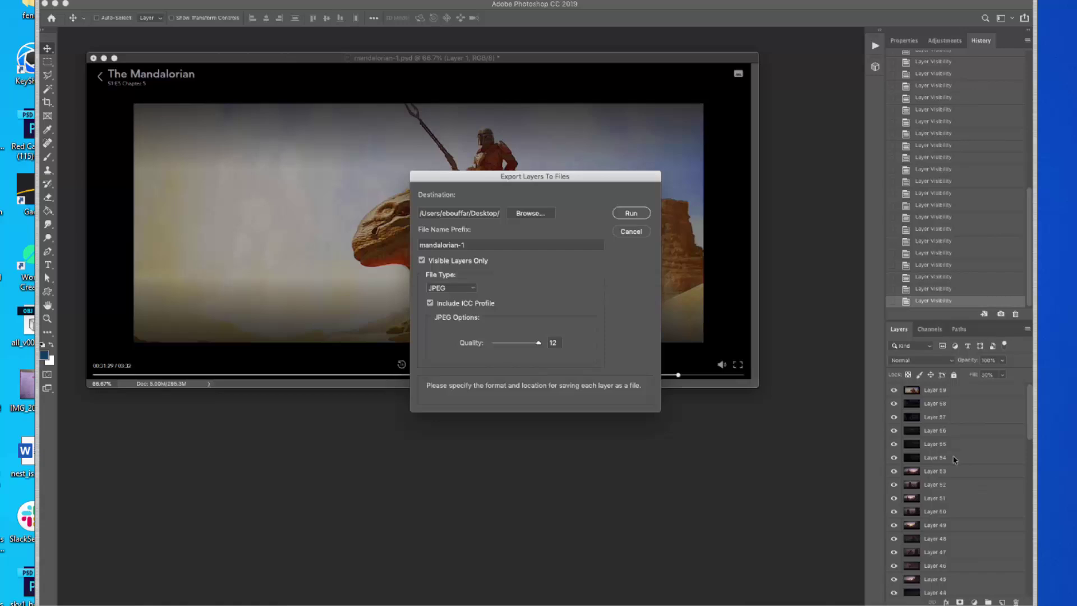
click(633, 214)
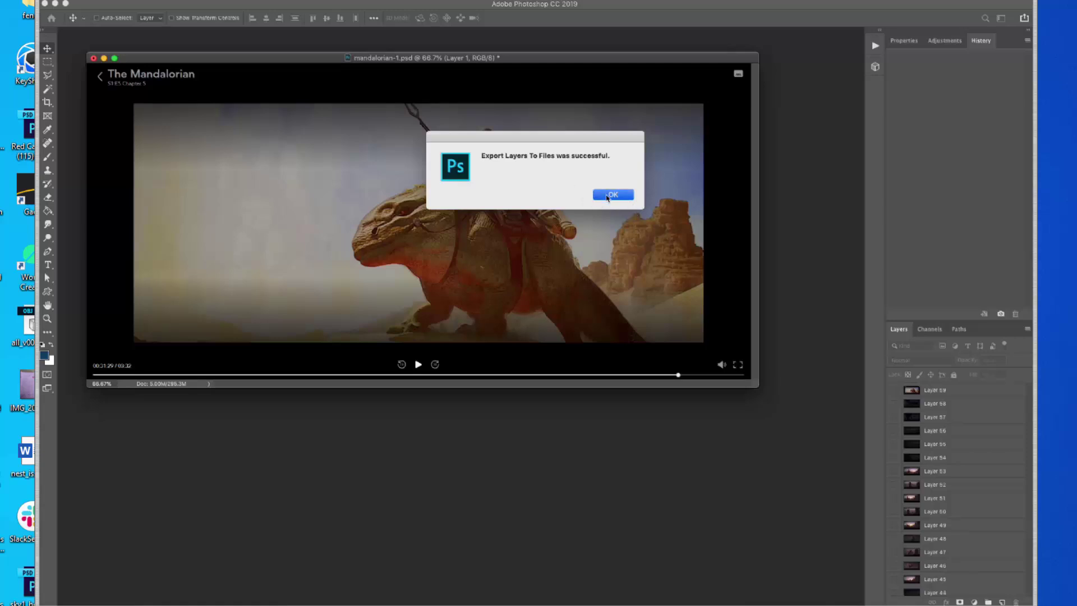
click(615, 194)
- Move the Photoshop window aside and switch to Finder to open the test folder inside LOCAL_WORK
drag(817, 9, 746, 189)
click(803, 161)
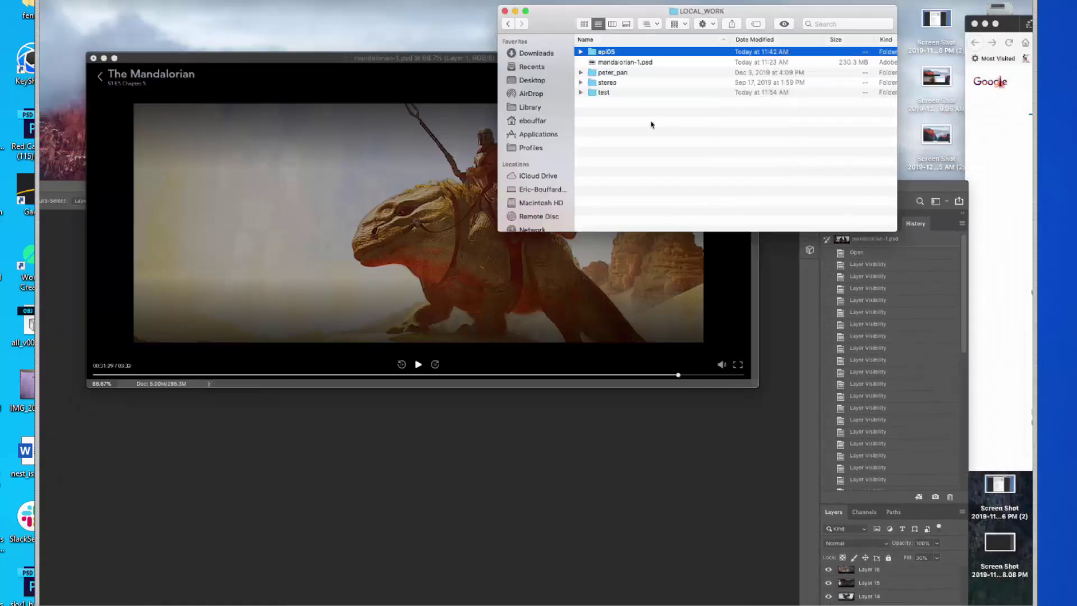
click(593, 93)
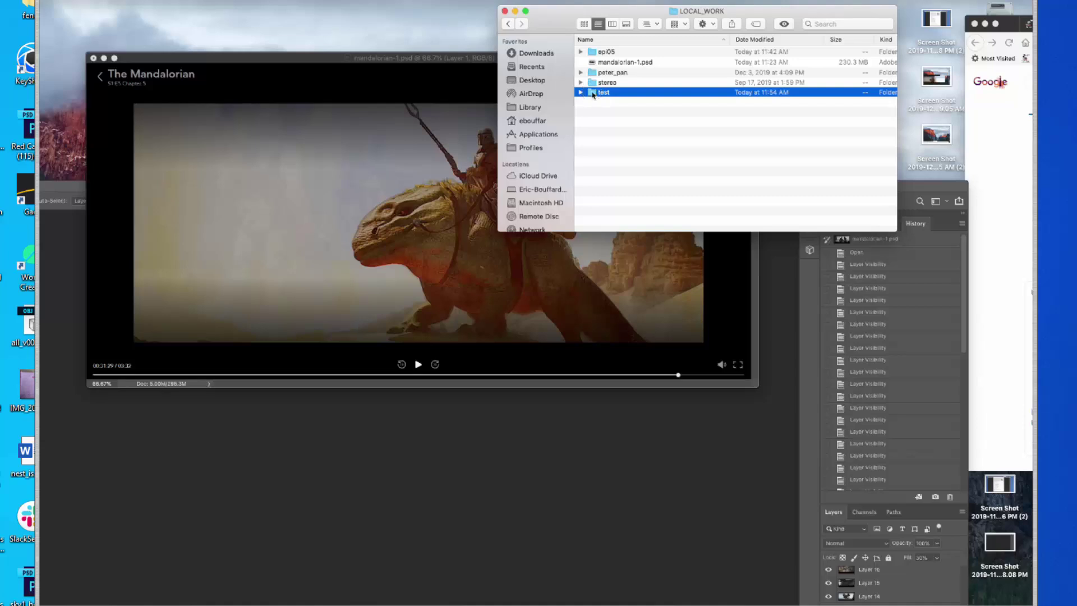
double_click(593, 93)
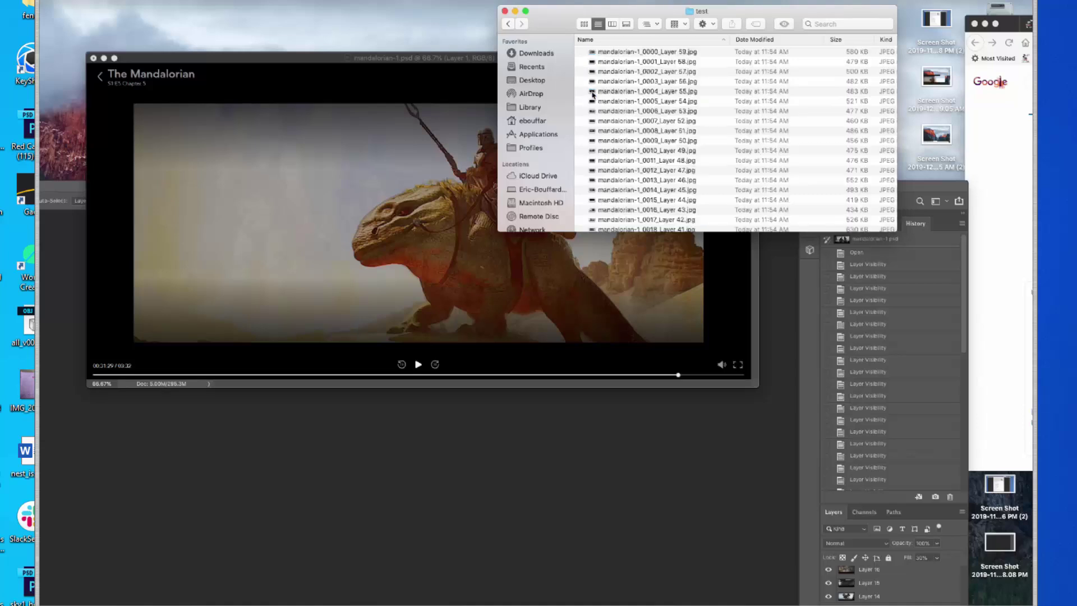
- Preview the exported JPEG files one after another, from the Layer 59 image through the Layer 40 image
click(633, 53)
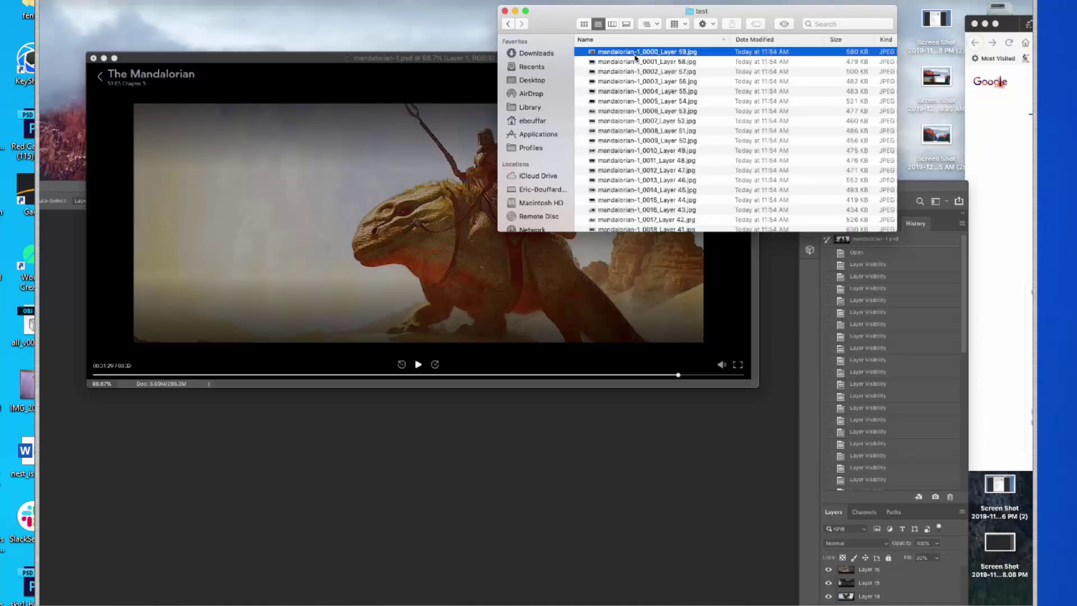
click(784, 24)
key(Down)
key(Down)
key(Down)
key(Down)
key(Down)
key(Down)
key(Down)
key(Down)
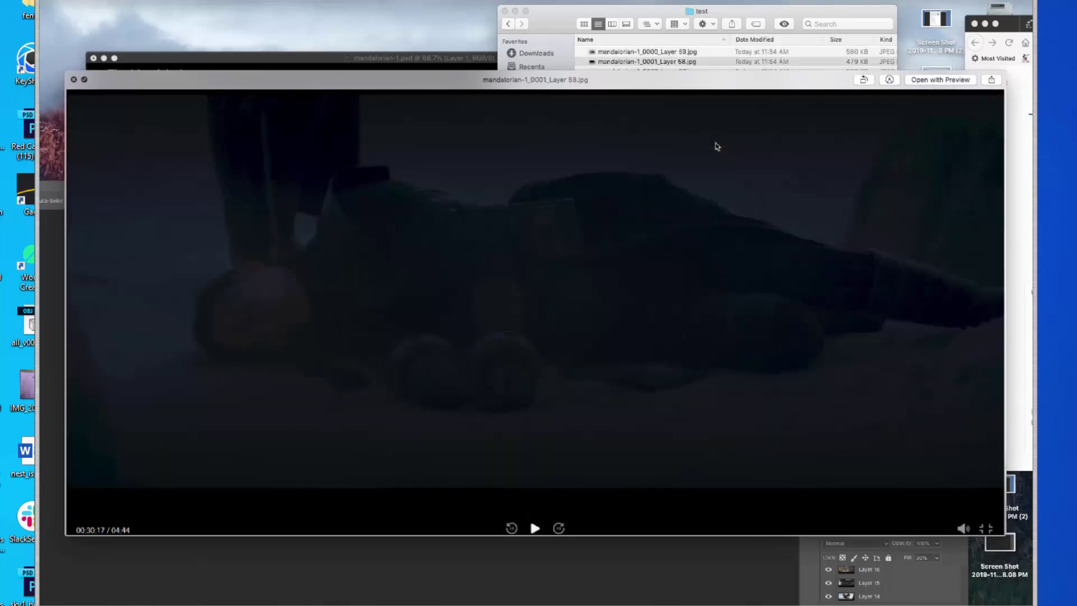
key(Down)
key(Down)
key(Down)
key(Down)
key(Down)
key(Down)
key(Down)
key(Down)
key(Down)
key(Down)
key(Down)
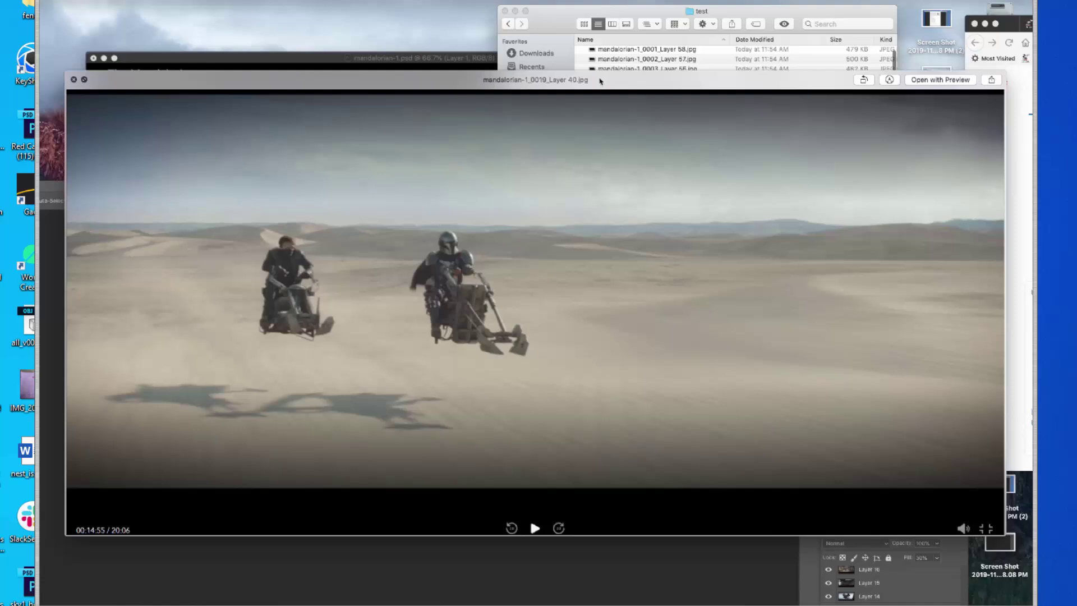
- Move the image preview below the file list and shift the browser window away to uncover the desktop icons
drag(577, 83, 557, 273)
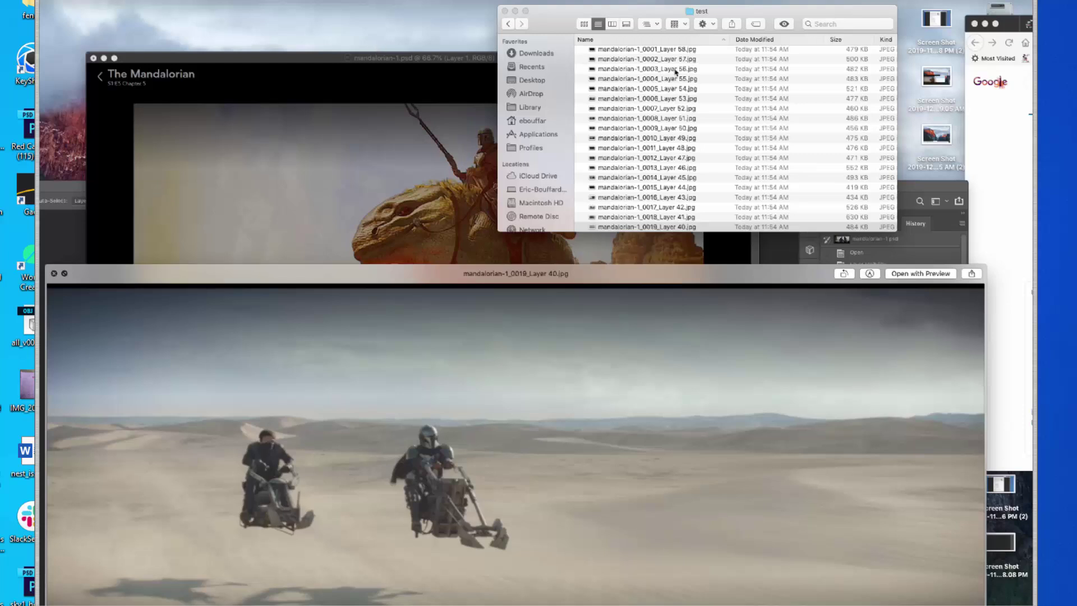
click(990, 82)
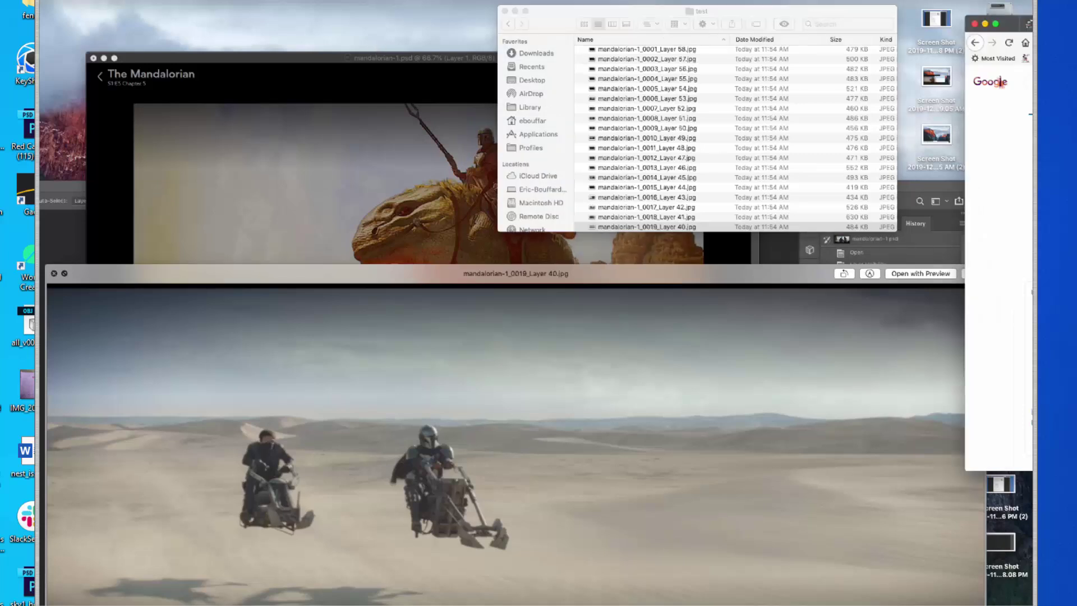
drag(1012, 23, 1074, 16)
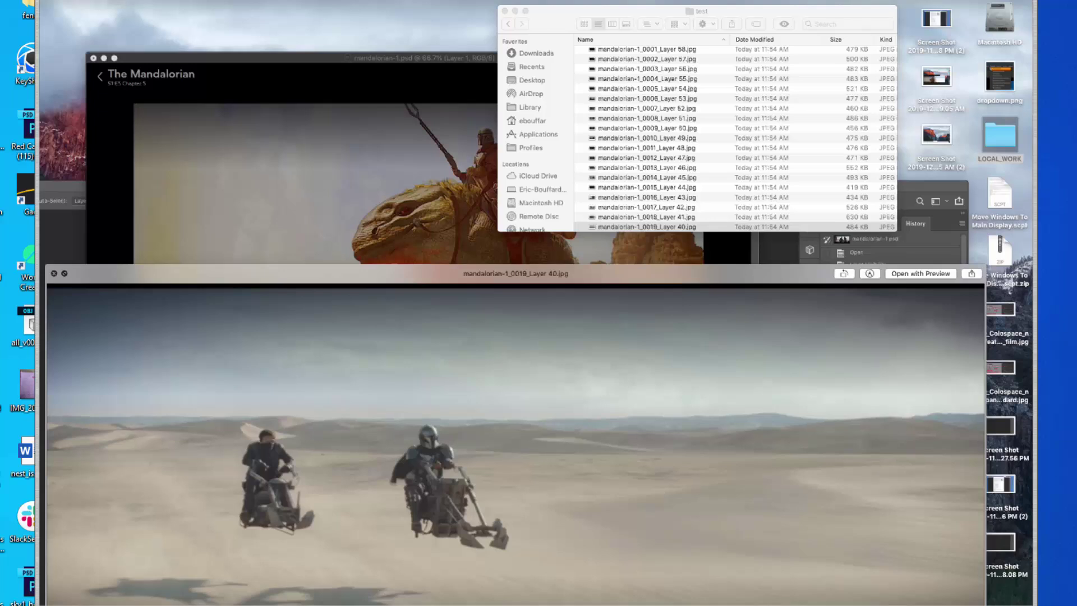